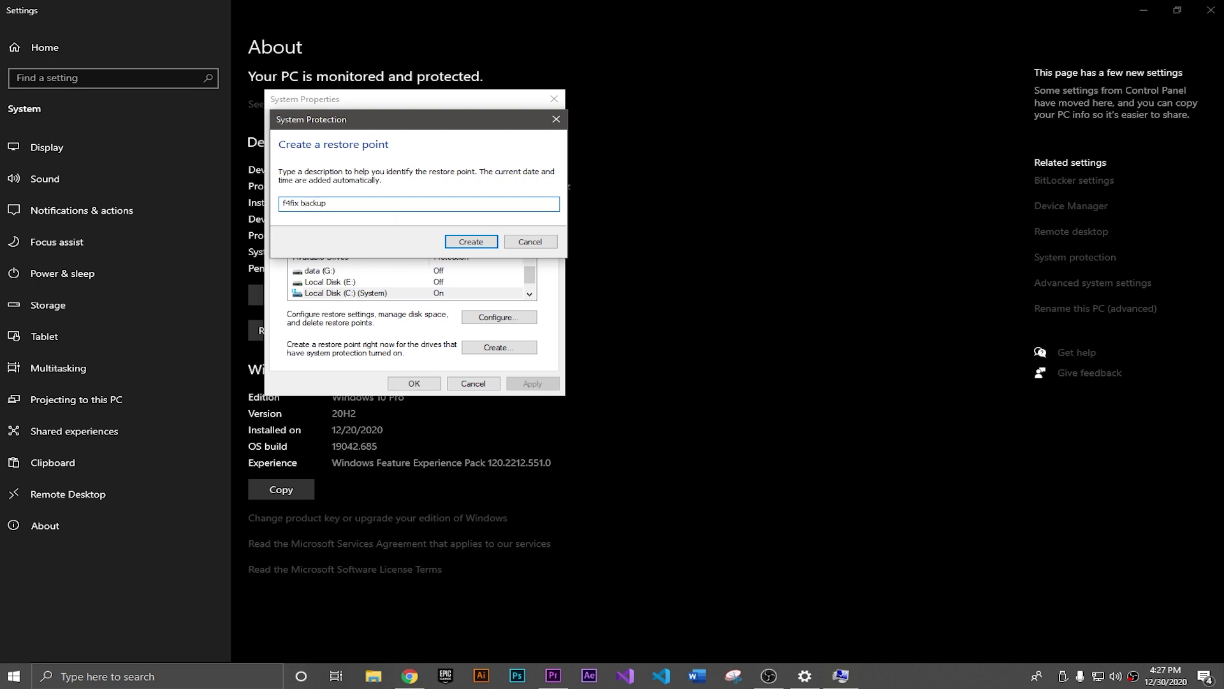
Create a system restore point described as "f4fix backup", close System Properties and minimize Settings
{"action": "left_click", "coordinate": [472, 241]}
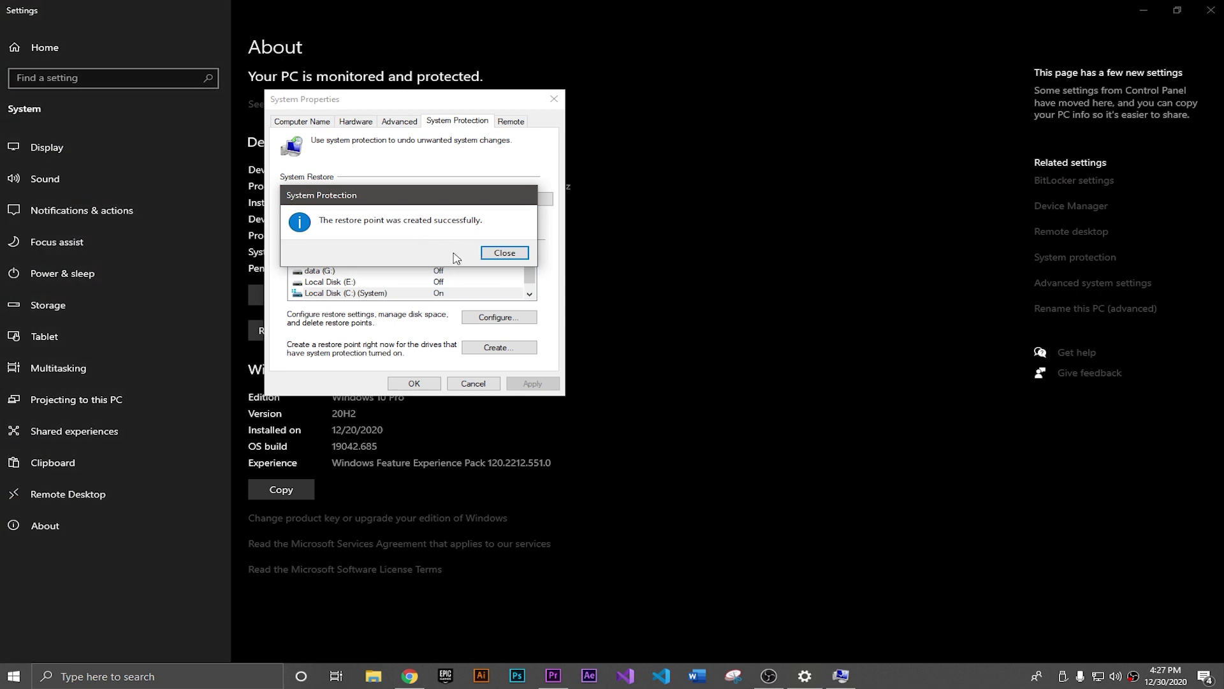
{"action": "left_click", "coordinate": [497, 253]}
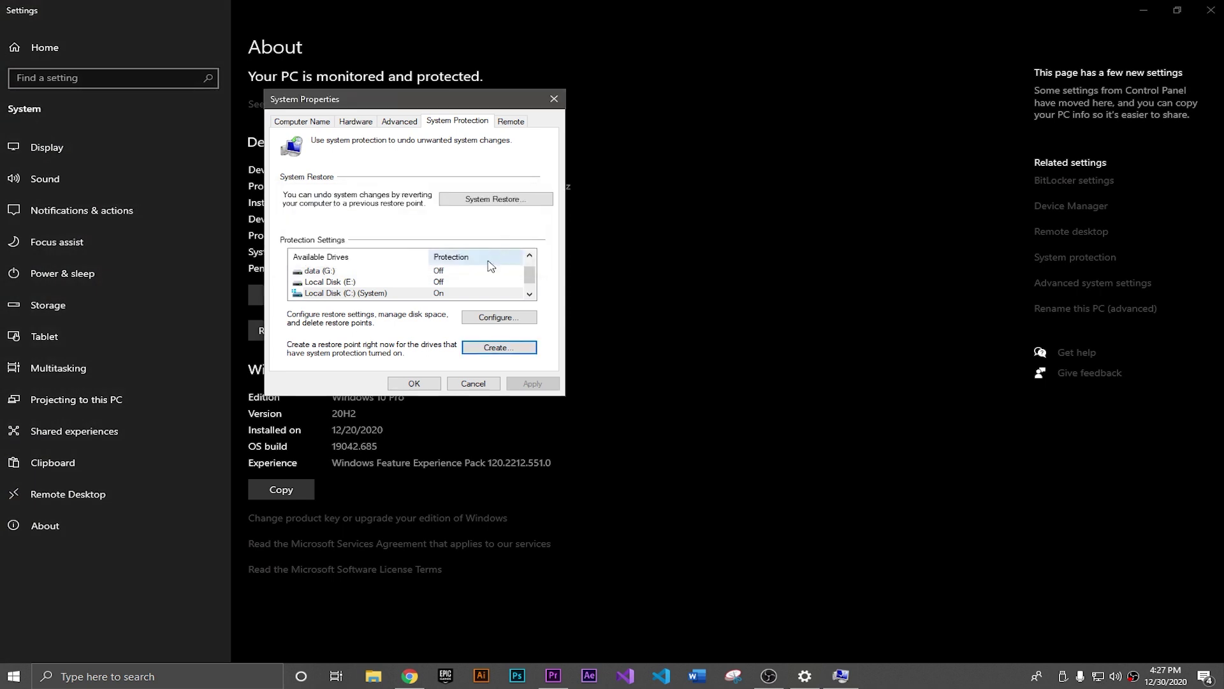
{"action": "left_click", "coordinate": [414, 384]}
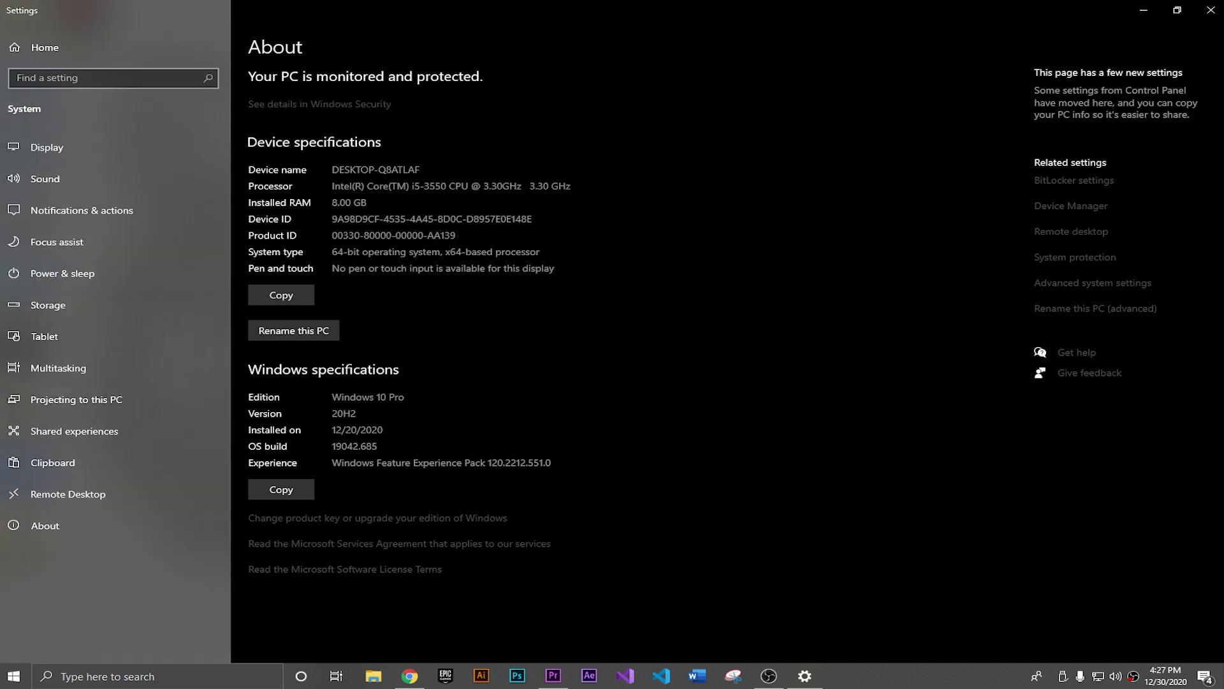
{"action": "left_click", "coordinate": [1144, 12]}
Find Virus & threat protection through Windows search and turn off real-time protection in its settings
{"action": "left_click", "coordinate": [172, 675]}
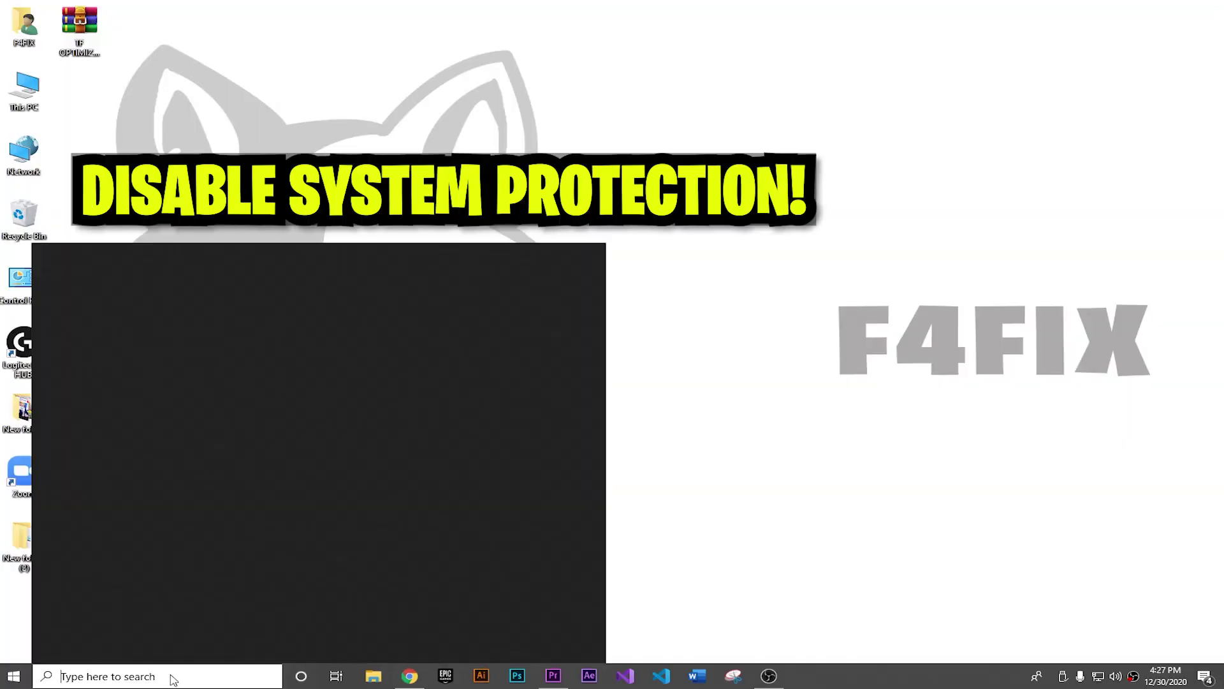
{"action": "type", "text": "pro"}
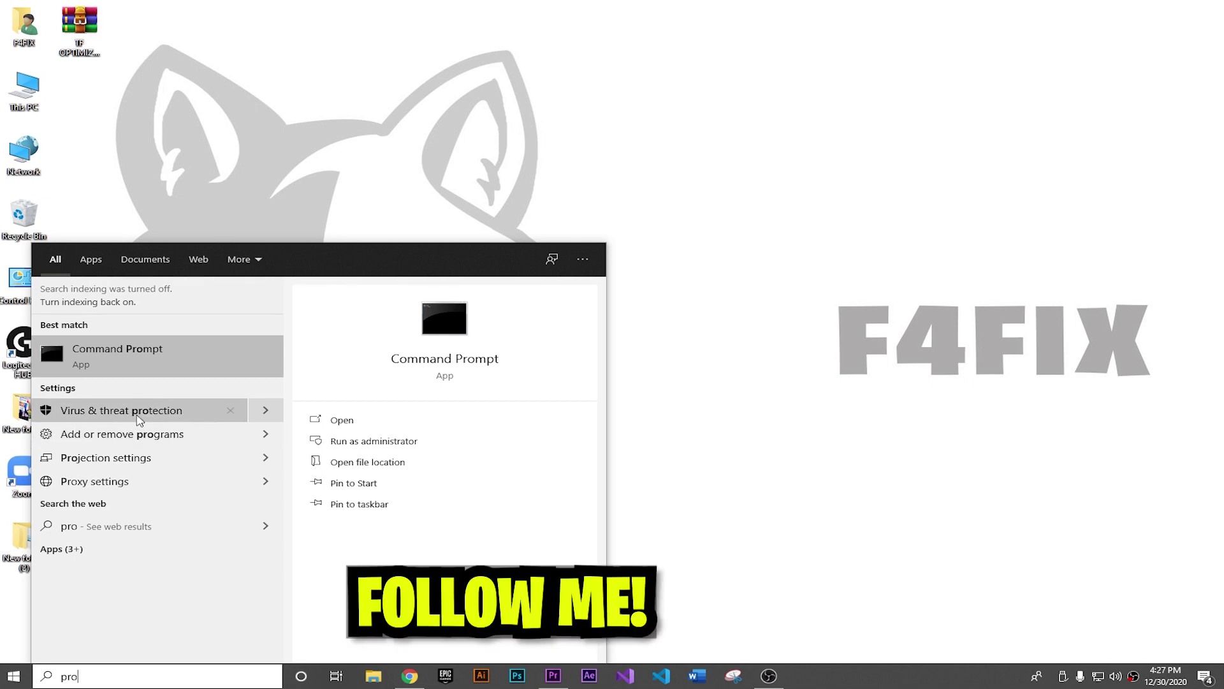
{"action": "left_click", "coordinate": [138, 415]}
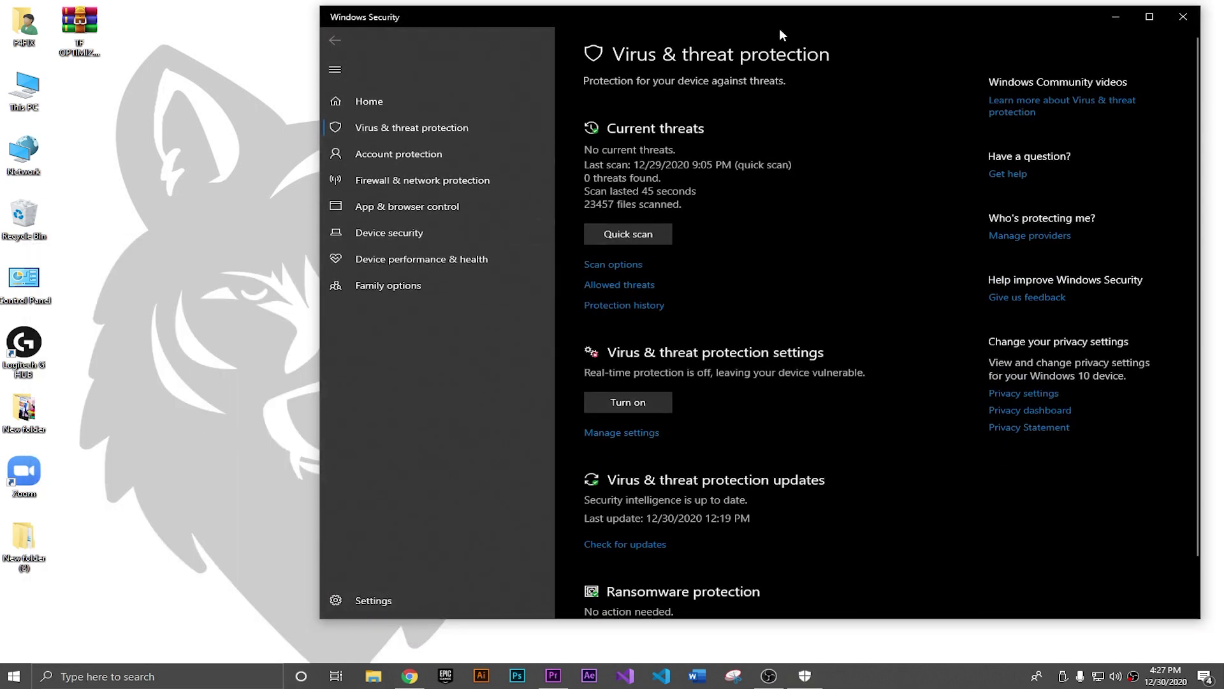
{"action": "left_click", "coordinate": [1160, 18]}
{"action": "scroll", "coordinate": [561, 332], "scroll_direction": "down", "scroll_amount": 1}
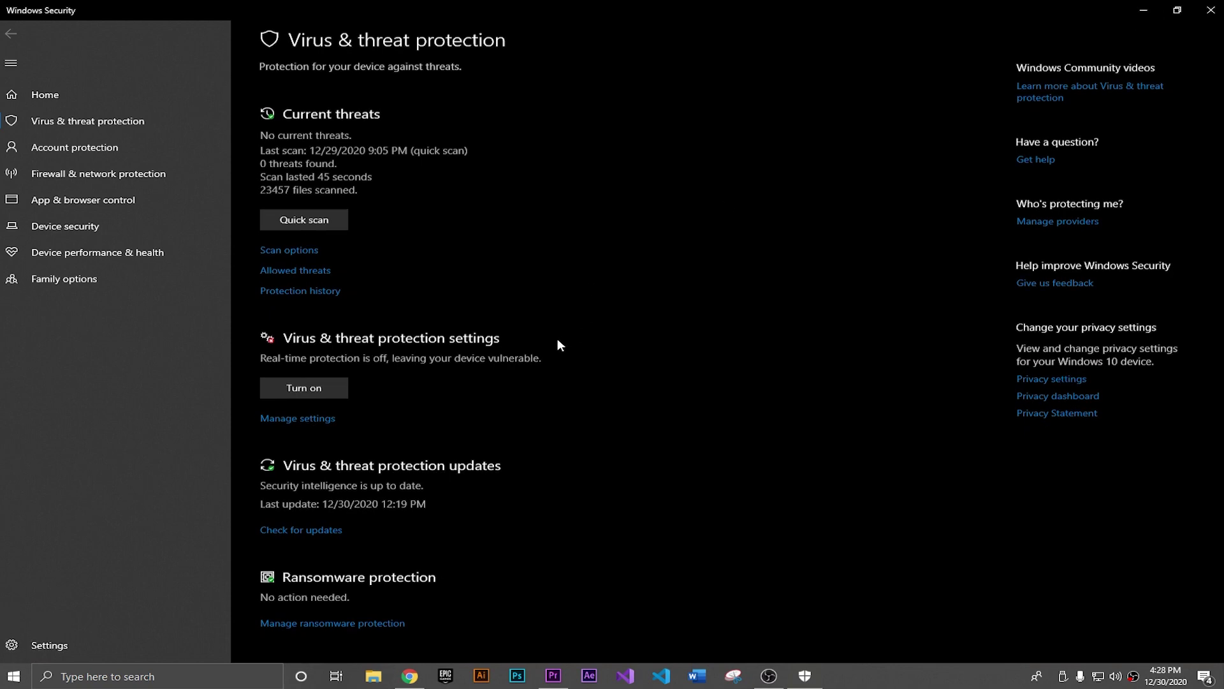
{"action": "left_click", "coordinate": [301, 419]}
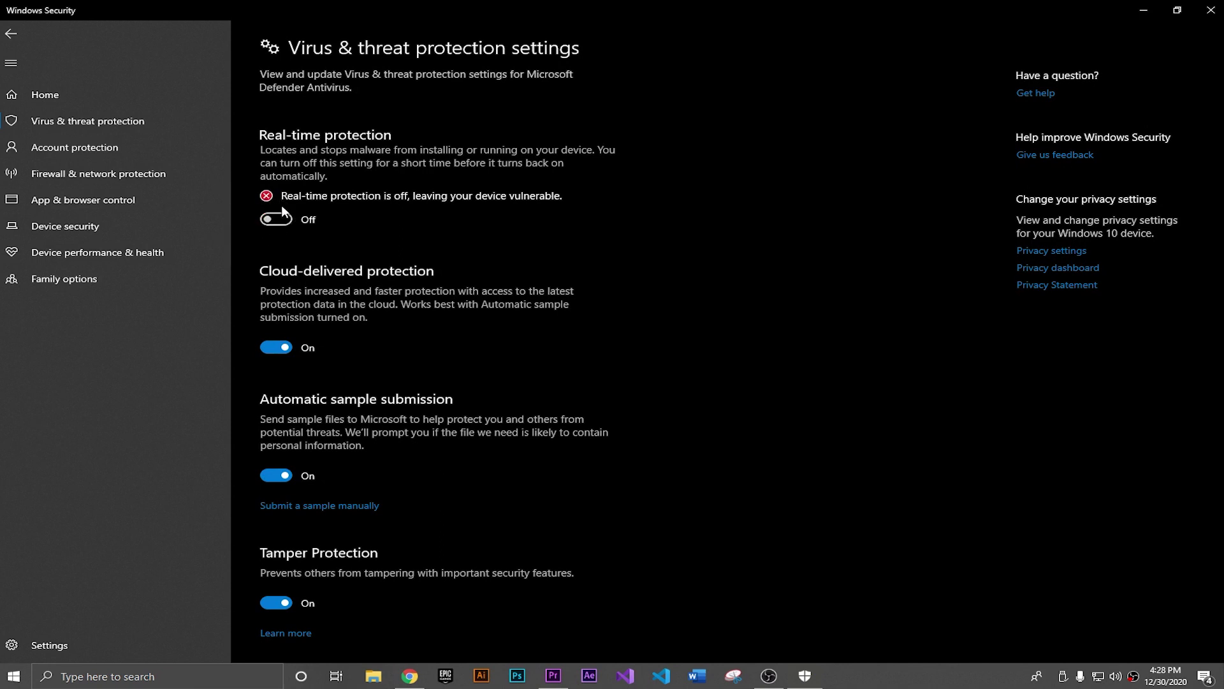
{"action": "left_click", "coordinate": [276, 220]}
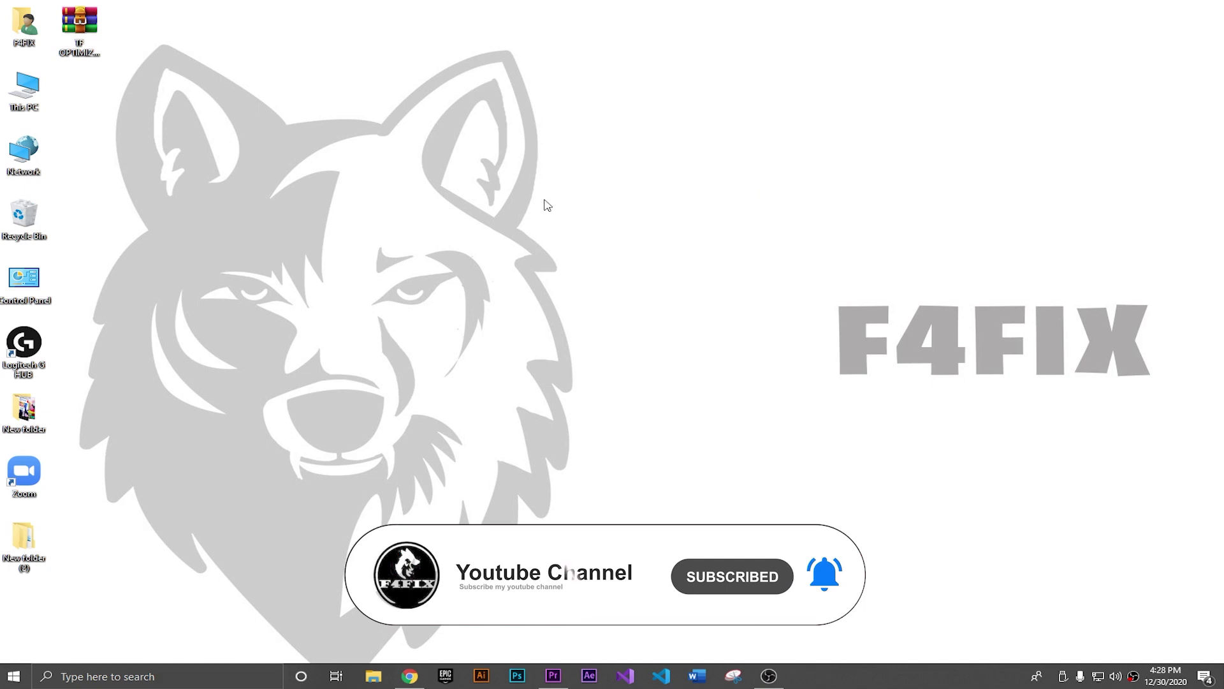
{"action": "right_click", "coordinate": [514, 195]}
{"action": "right_click", "coordinate": [562, 255]}
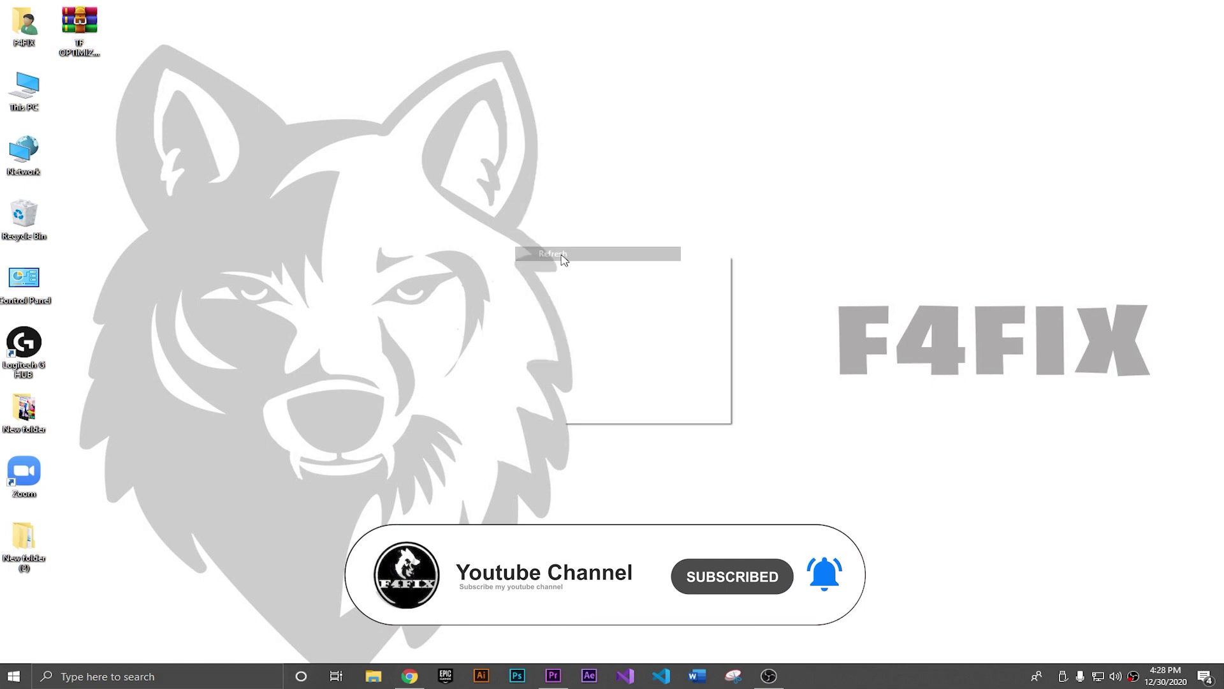
{"action": "left_click", "coordinate": [601, 313]}
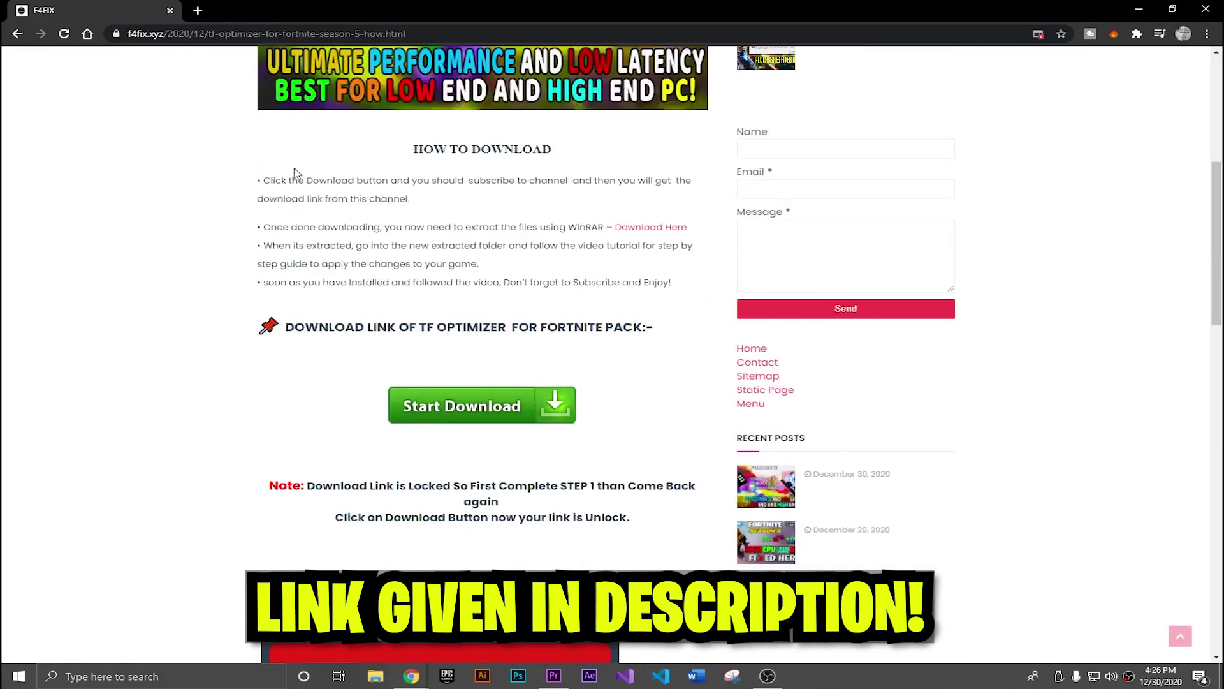
Open the F4Fix YouTube channel from STEP 1 of the TF Optimizer download page, turn on its notifications and close the channel
{"action": "scroll", "coordinate": [290, 185], "scroll_direction": "down", "scroll_amount": 5}
{"action": "scroll", "coordinate": [365, 134], "scroll_direction": "up", "scroll_amount": 1}
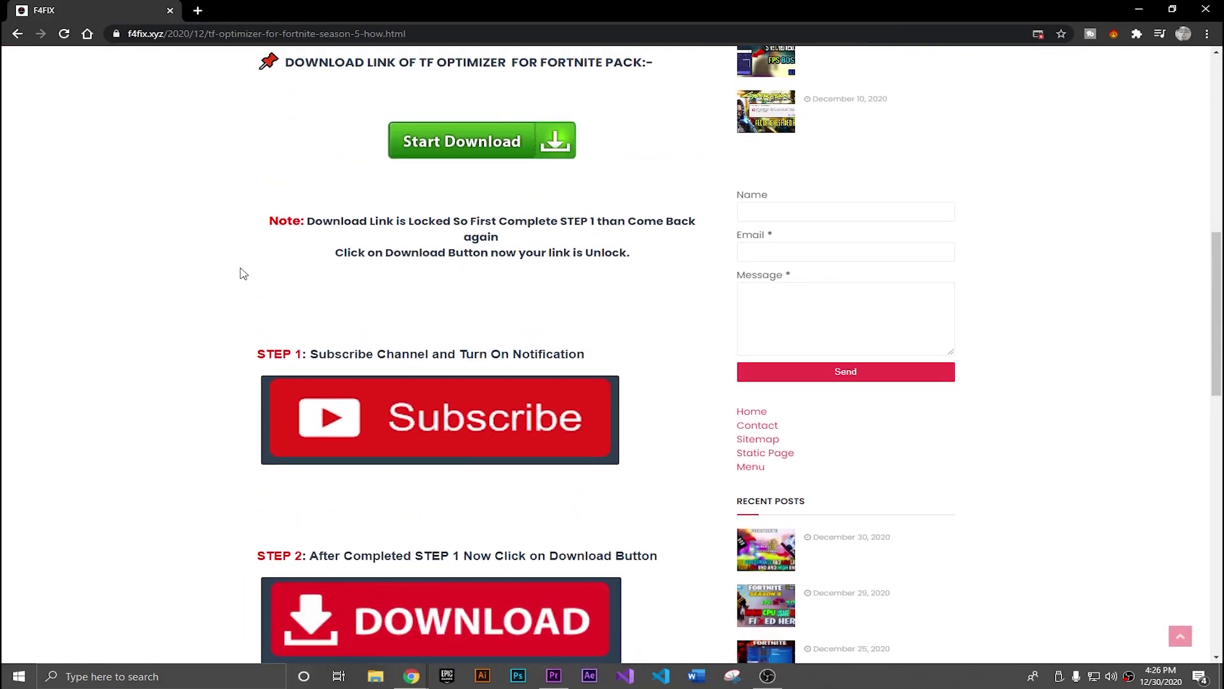
{"action": "scroll", "coordinate": [240, 271], "scroll_direction": "down", "scroll_amount": 2}
{"action": "left_click", "coordinate": [299, 292]}
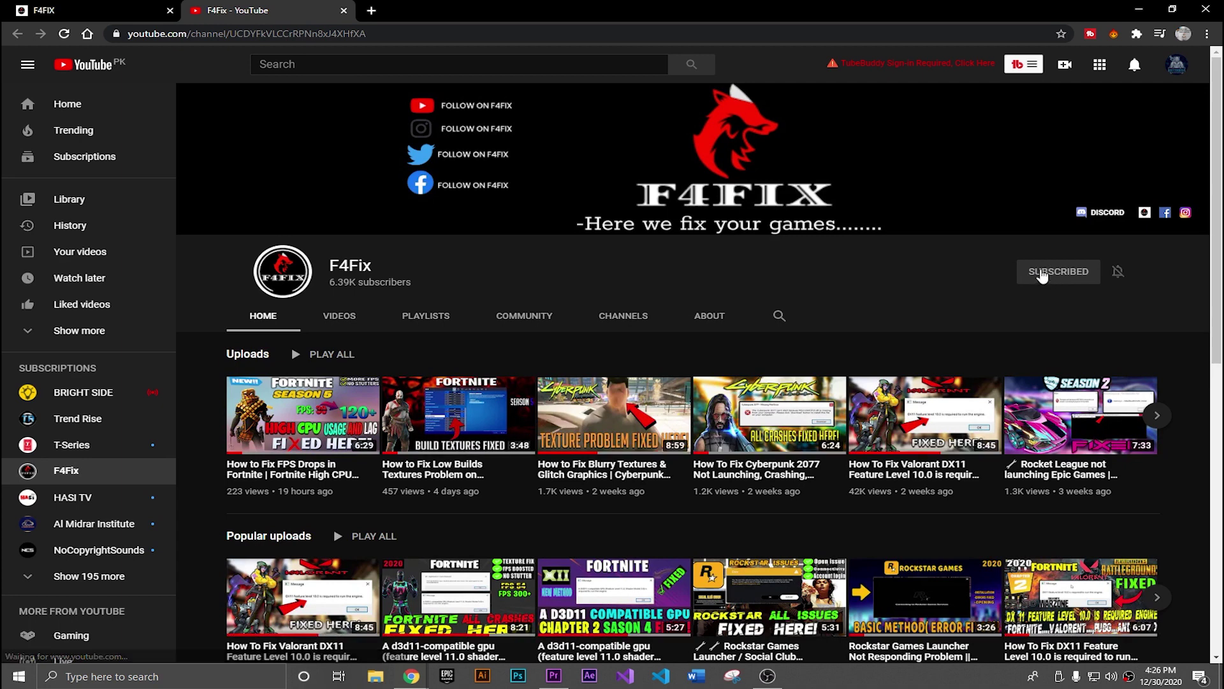
{"action": "left_click", "coordinate": [1117, 274]}
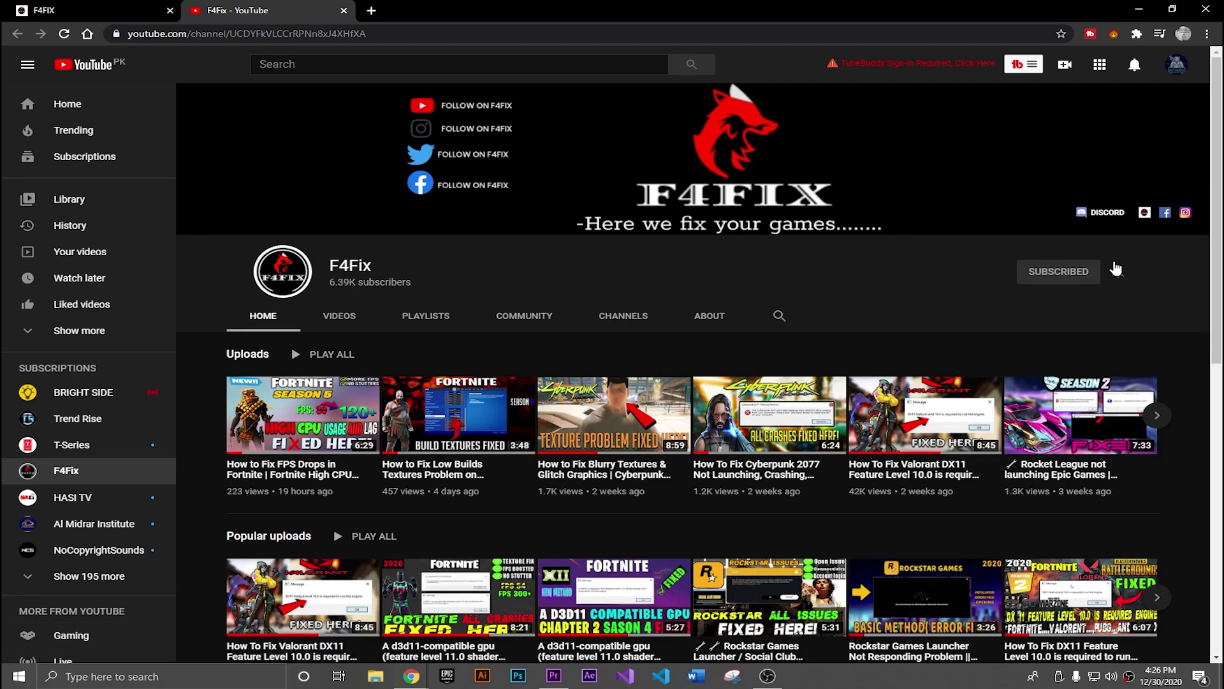
{"action": "left_click", "coordinate": [344, 11]}
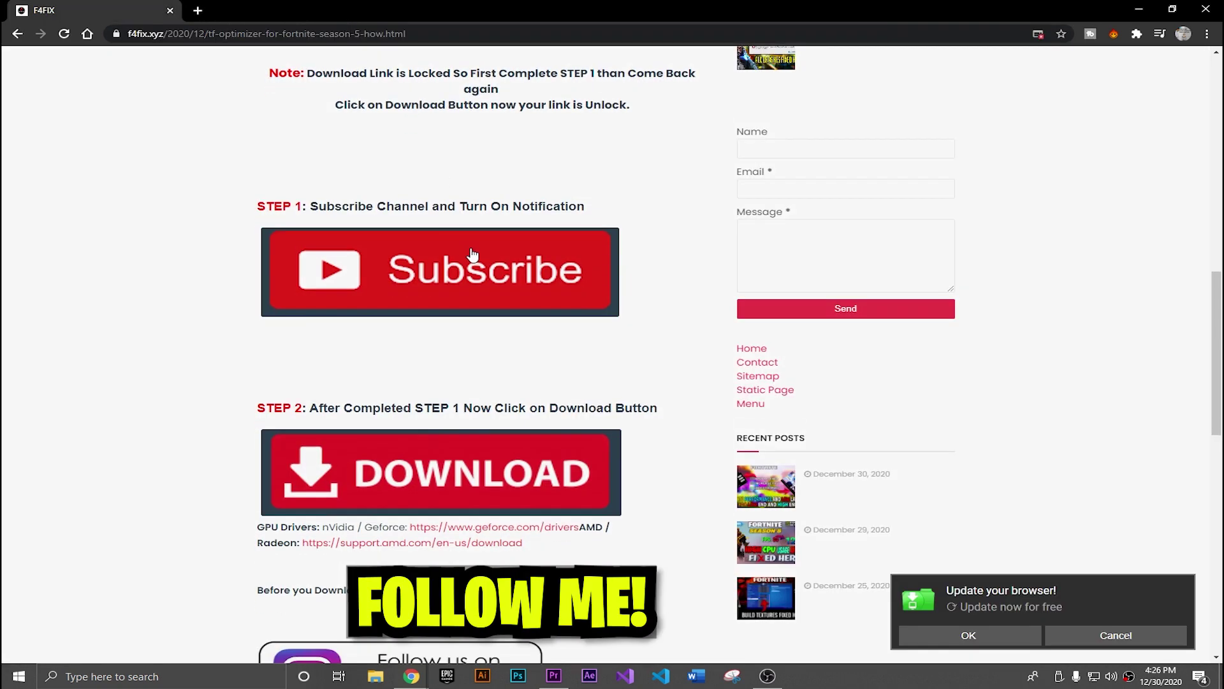
Download TF OPTIMIZER BY F4FIX.rar from MEGA via STEP 2 of the download page, closing any advertising page
{"action": "scroll", "coordinate": [468, 280], "scroll_direction": "down", "scroll_amount": 2}
{"action": "left_click", "coordinate": [420, 322]}
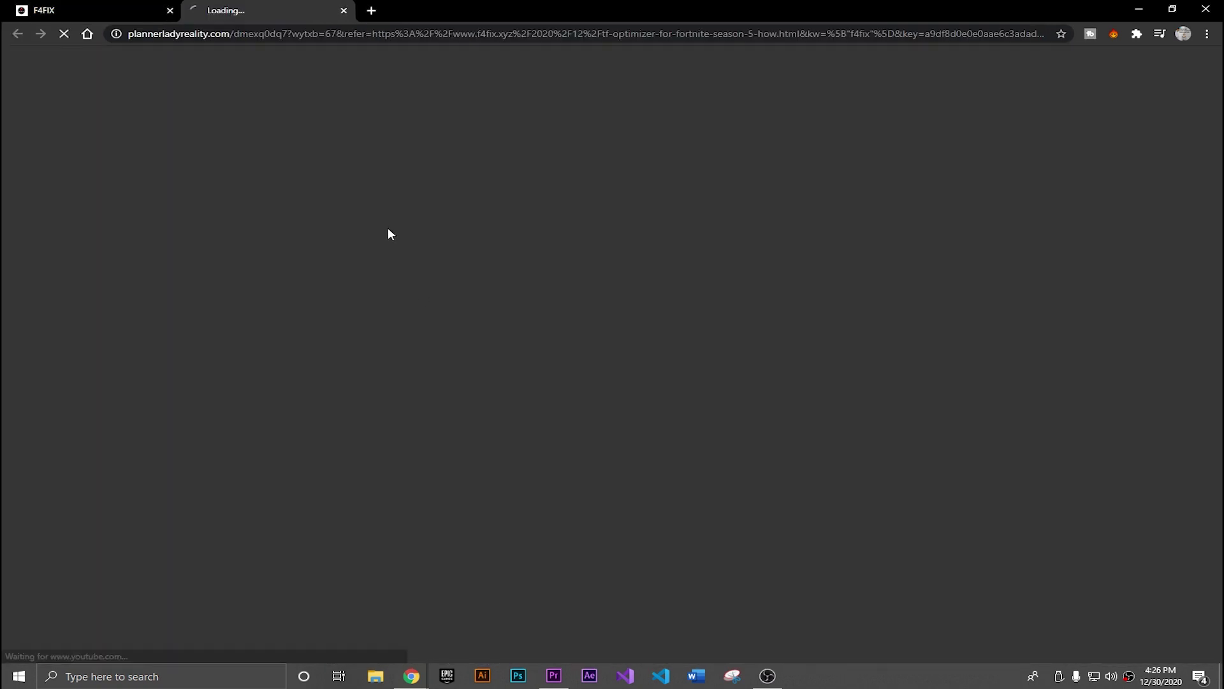
{"action": "left_click", "coordinate": [342, 11]}
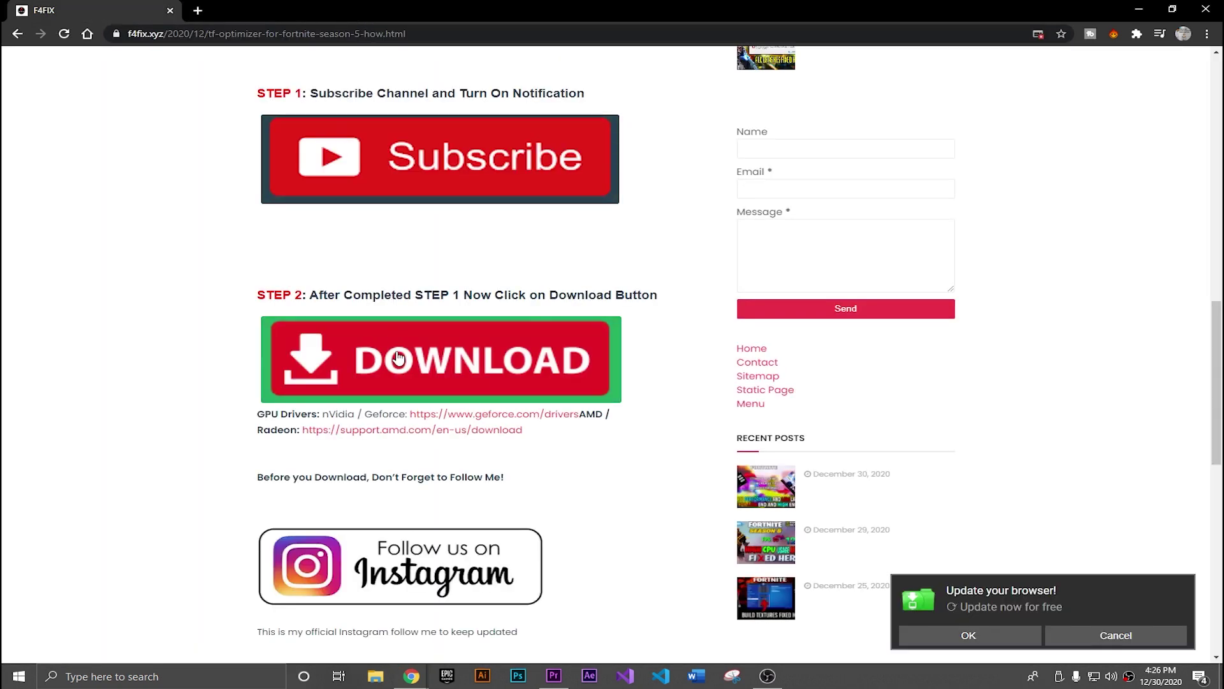
{"action": "left_click", "coordinate": [396, 350]}
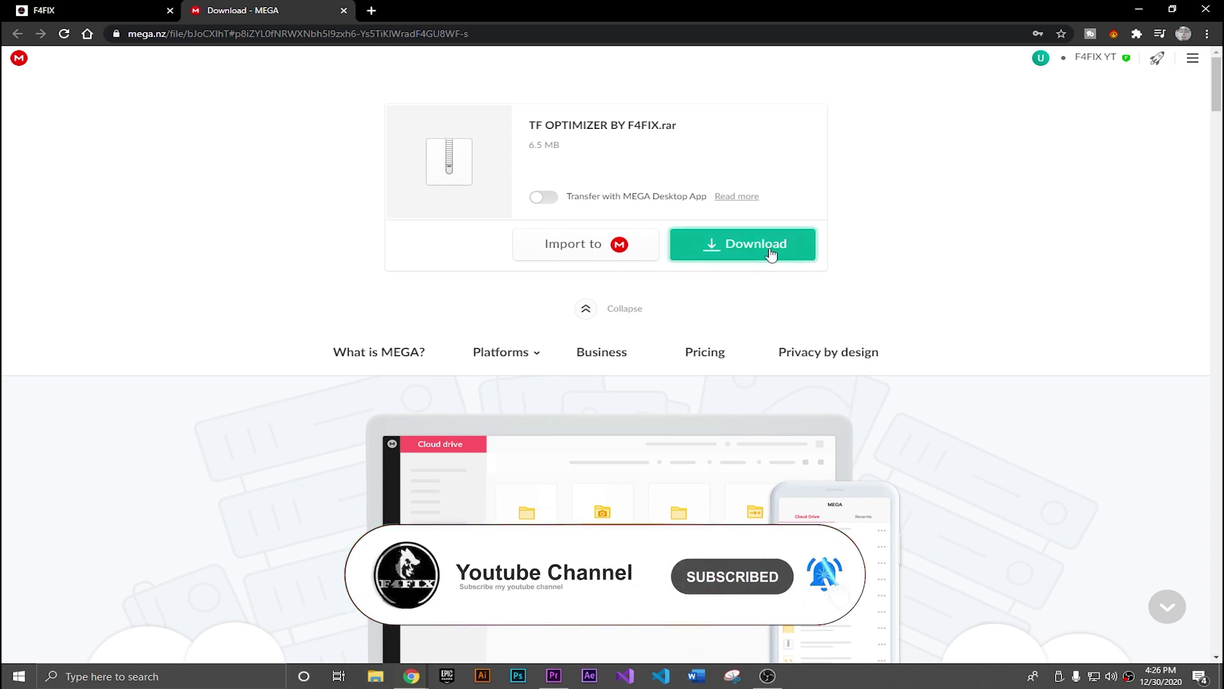
{"action": "left_click", "coordinate": [759, 262]}
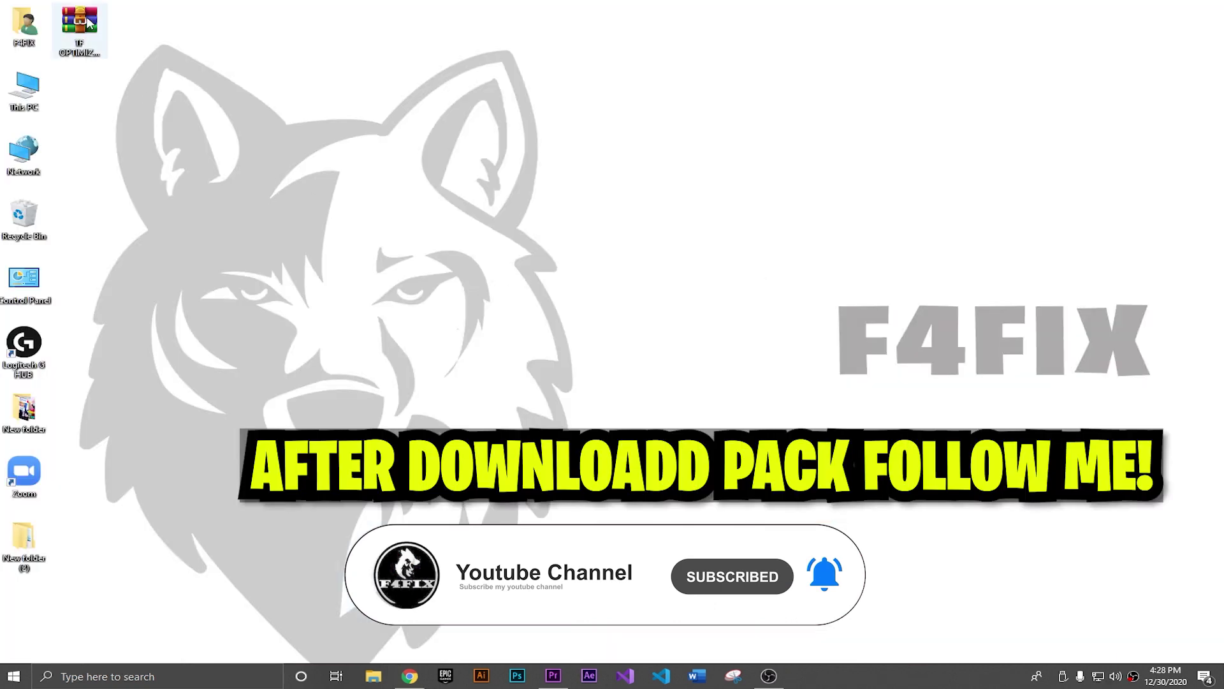
Move the TF OPTIMIZER BY F4FIX archive to an open area of the desktop and extract it in place
{"action": "left_click_drag", "start_coordinate": [81, 26], "coordinate": [358, 153]}
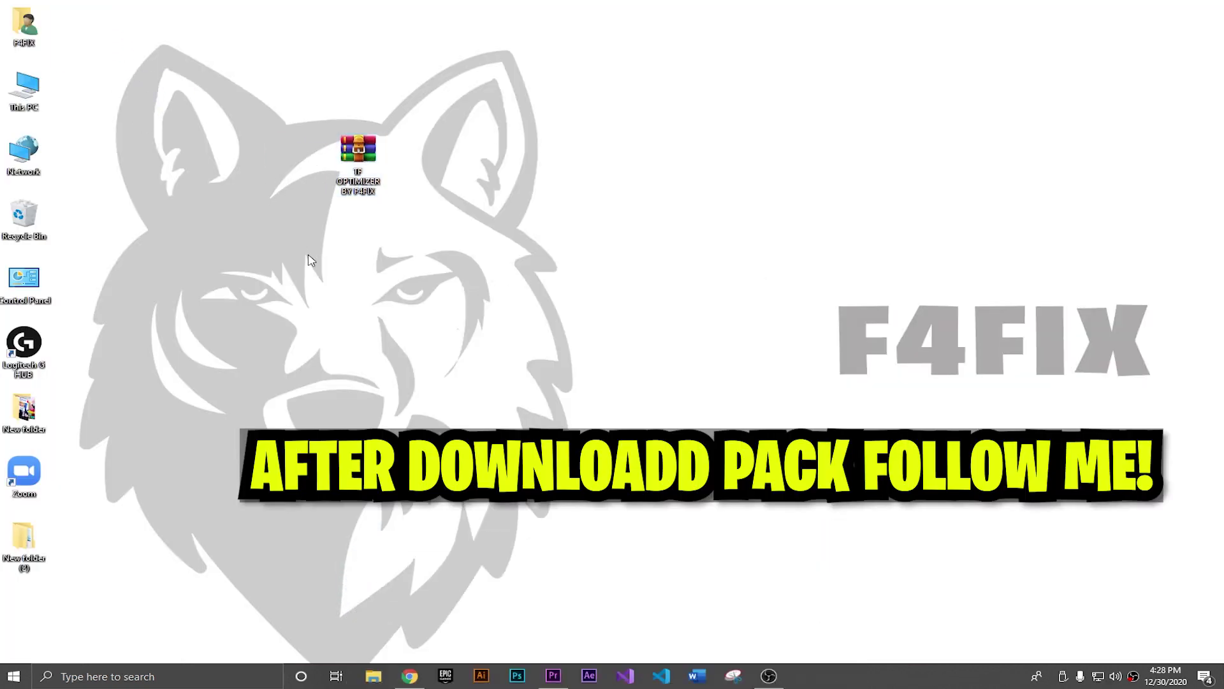
{"action": "left_click_drag", "start_coordinate": [263, 99], "coordinate": [382, 179]}
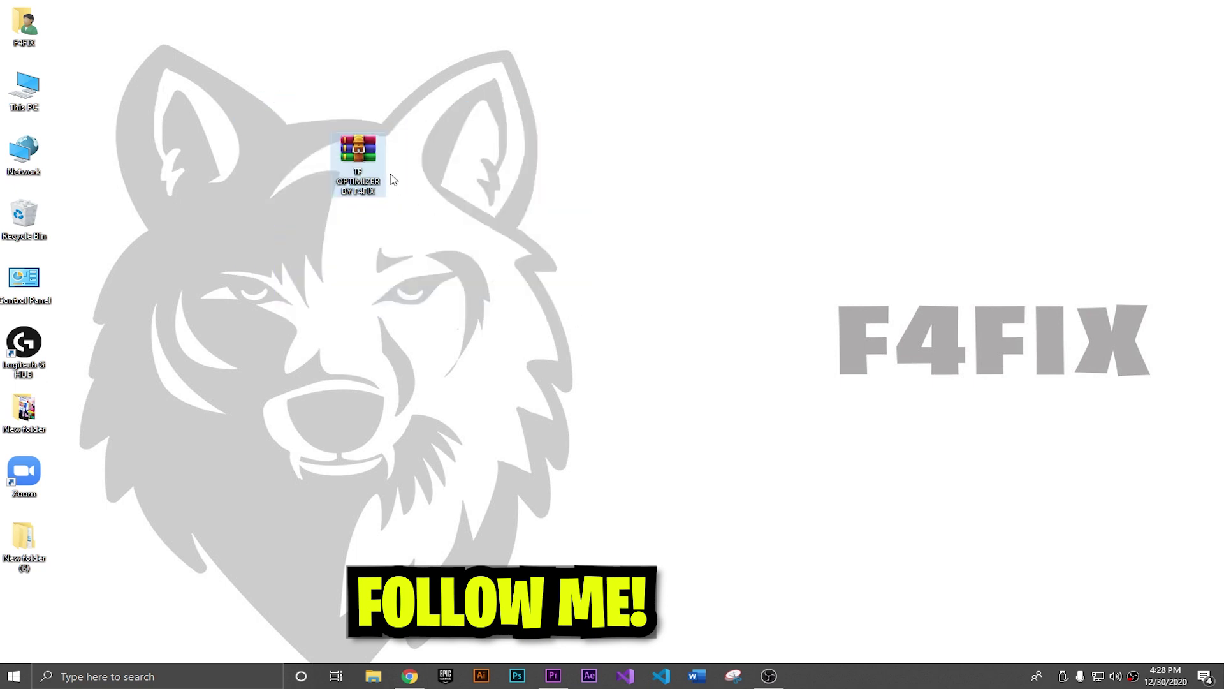
{"action": "right_click", "coordinate": [372, 165]}
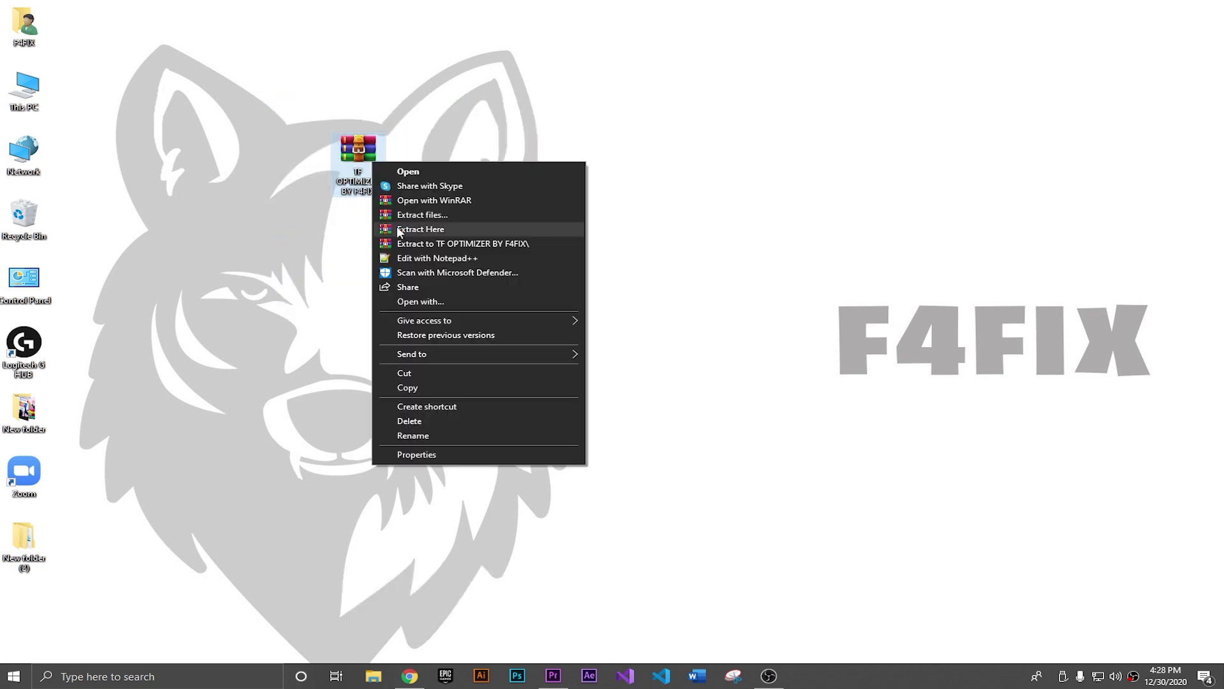
{"action": "left_click", "coordinate": [434, 235]}
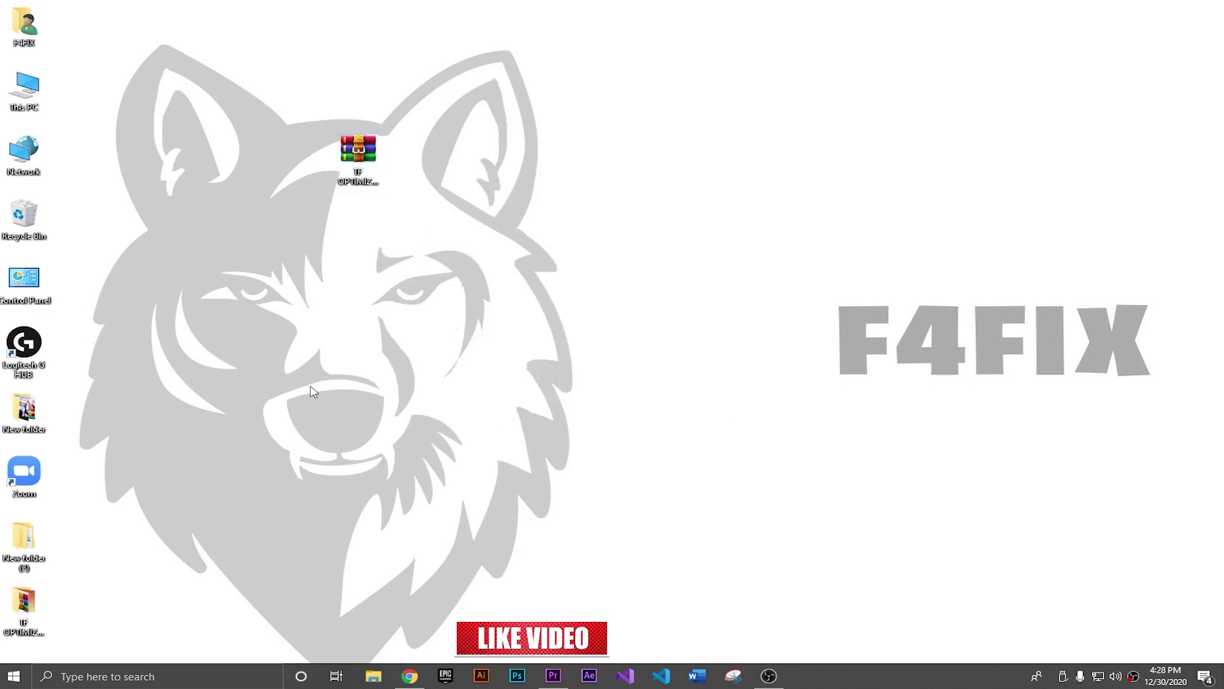
Open the extracted TF OPTIMIZER BY F4FIX folder, maximize it and show its contents as extra large icons
{"action": "left_click_drag", "start_coordinate": [23, 602], "coordinate": [451, 373]}
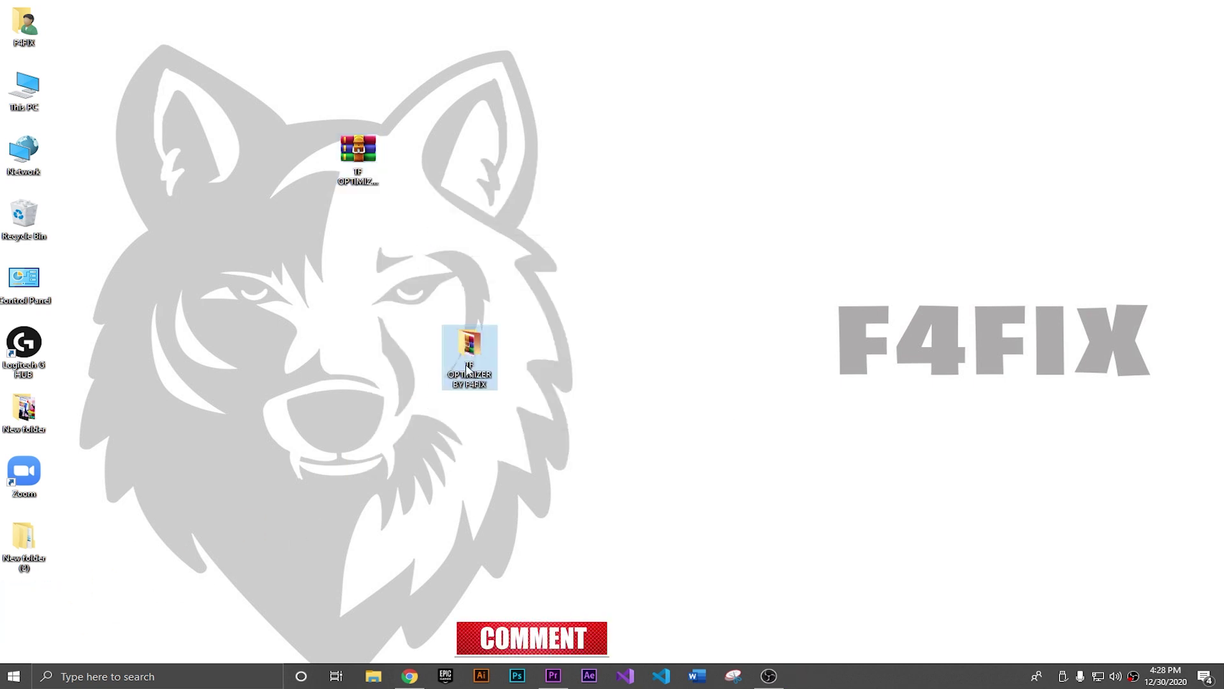
{"action": "double_click", "coordinate": [451, 373]}
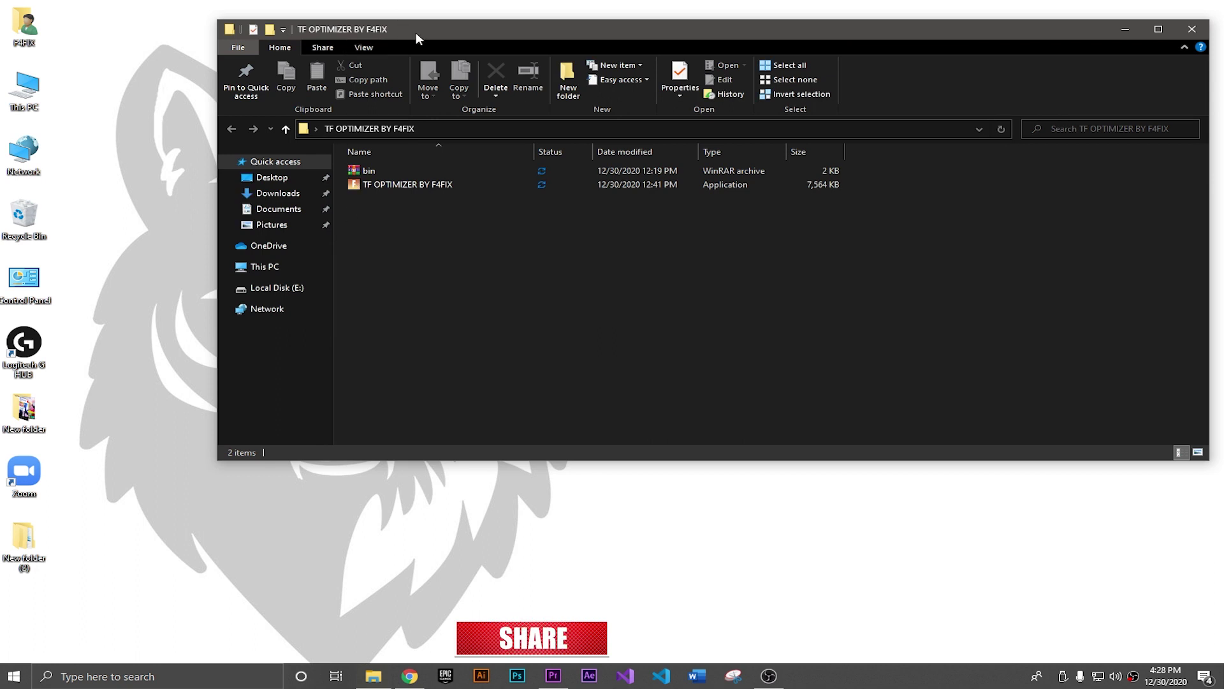
{"action": "double_click", "coordinate": [416, 32]}
{"action": "left_click", "coordinate": [143, 22]}
{"action": "left_click", "coordinate": [147, 41]}
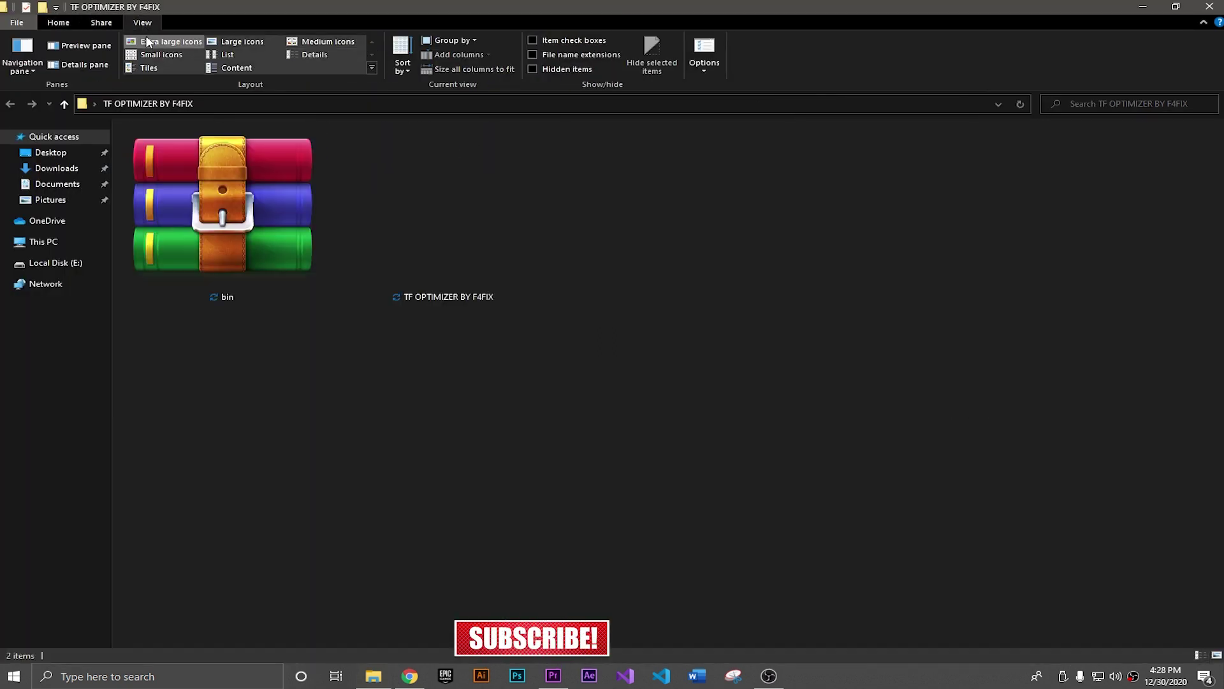
{"action": "left_click_drag", "start_coordinate": [651, 405], "coordinate": [334, 264]}
{"action": "left_click_drag", "start_coordinate": [690, 399], "coordinate": [134, 179]}
{"action": "left_click", "coordinate": [325, 336]}
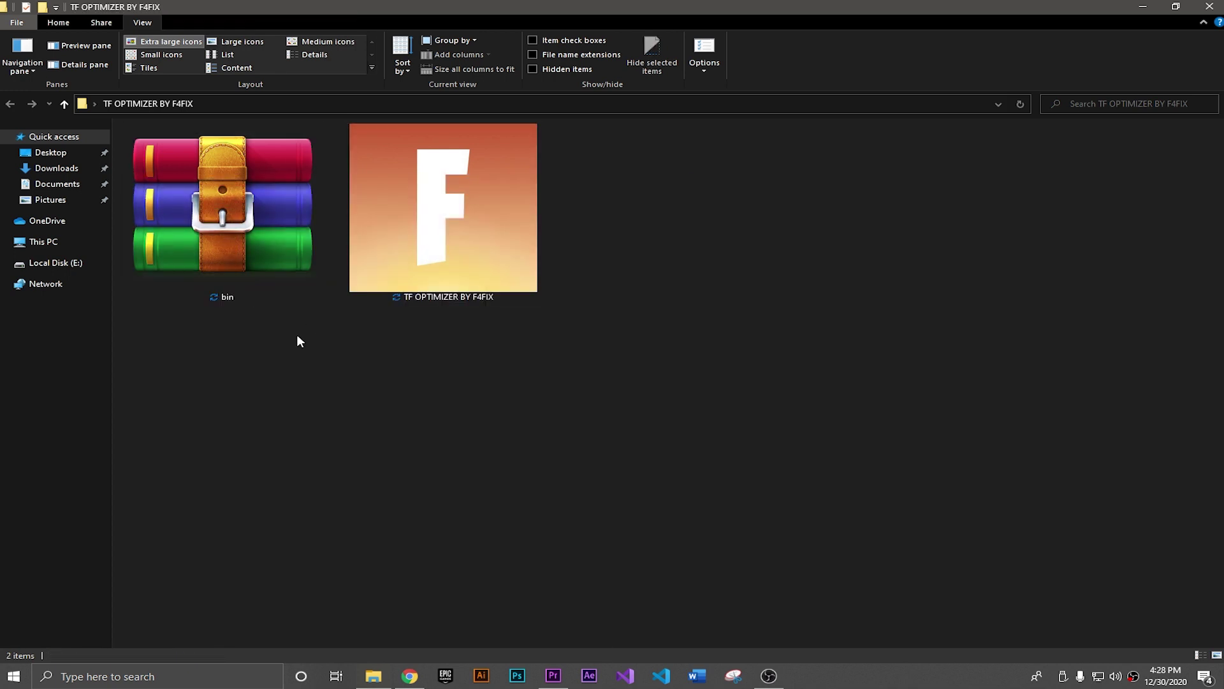
Open the bin archive in WinRAR and select the bin folder inside it
{"action": "left_click", "coordinate": [207, 246]}
{"action": "double_click", "coordinate": [207, 245]}
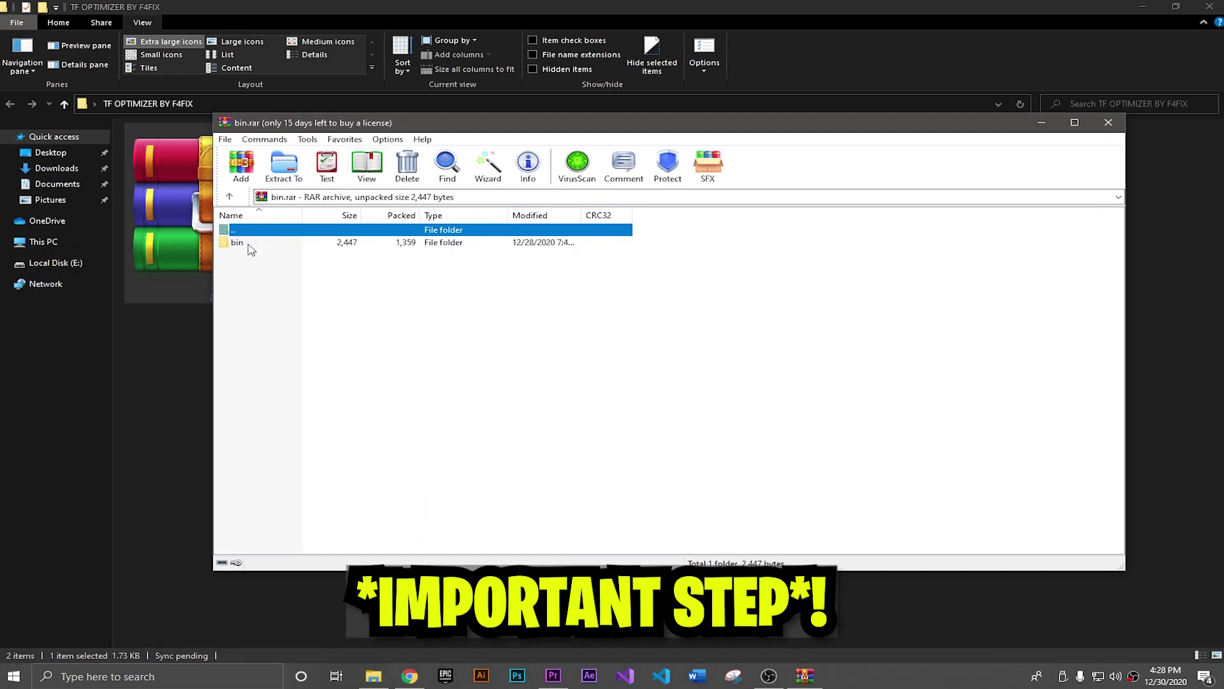
{"action": "left_click", "coordinate": [247, 245]}
{"action": "left_click", "coordinate": [287, 284]}
{"action": "left_click_drag", "start_coordinate": [238, 243], "coordinate": [242, 251]}
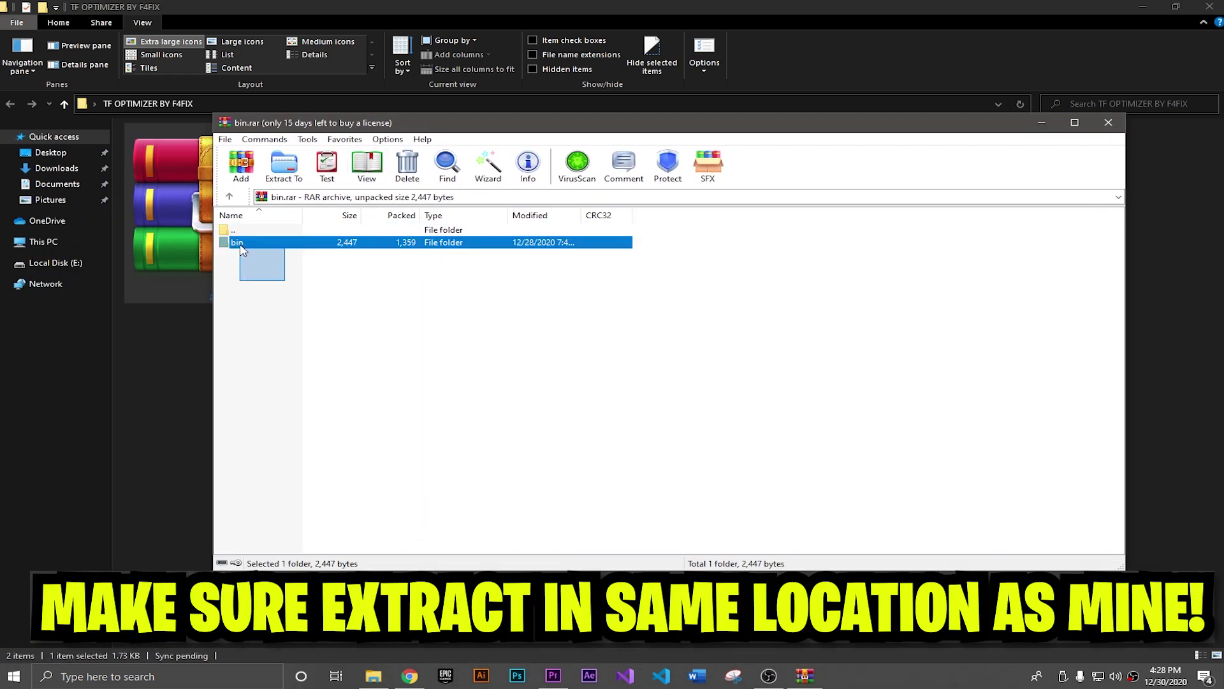
Extract the bin folder from the archive to C:\Program Files and close the archive window
{"action": "left_click", "coordinate": [290, 175]}
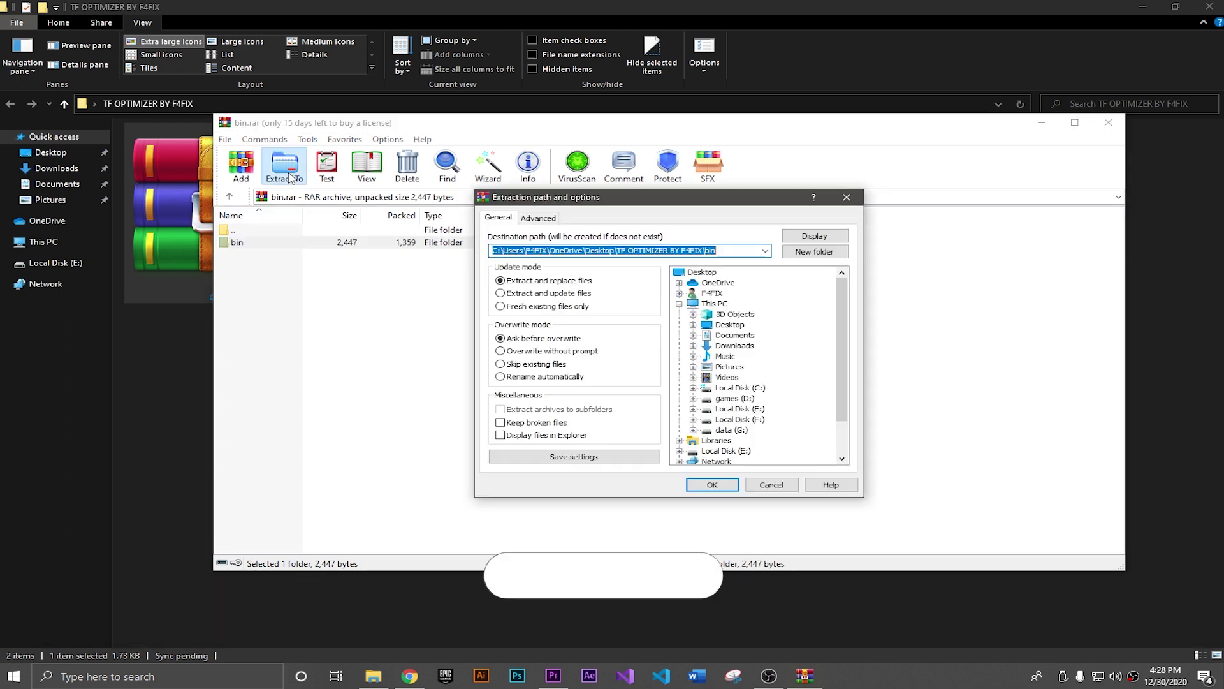
{"action": "left_click", "coordinate": [846, 198]}
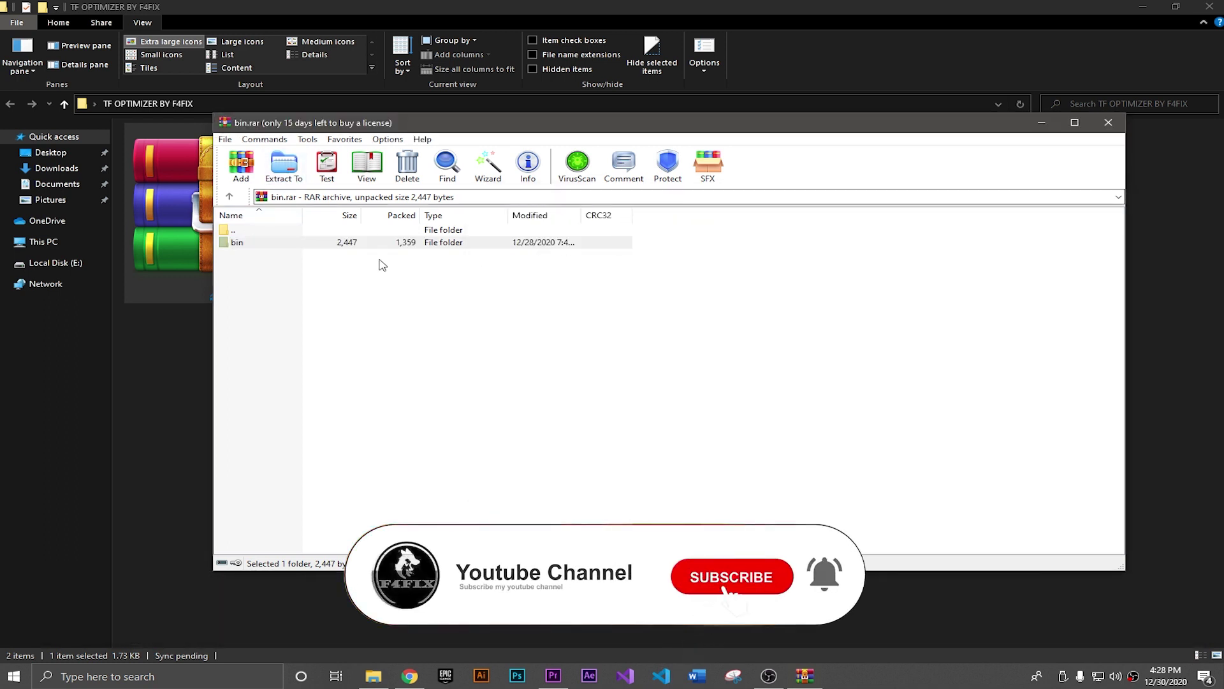
{"action": "left_click", "coordinate": [361, 244]}
{"action": "left_click", "coordinate": [290, 176]}
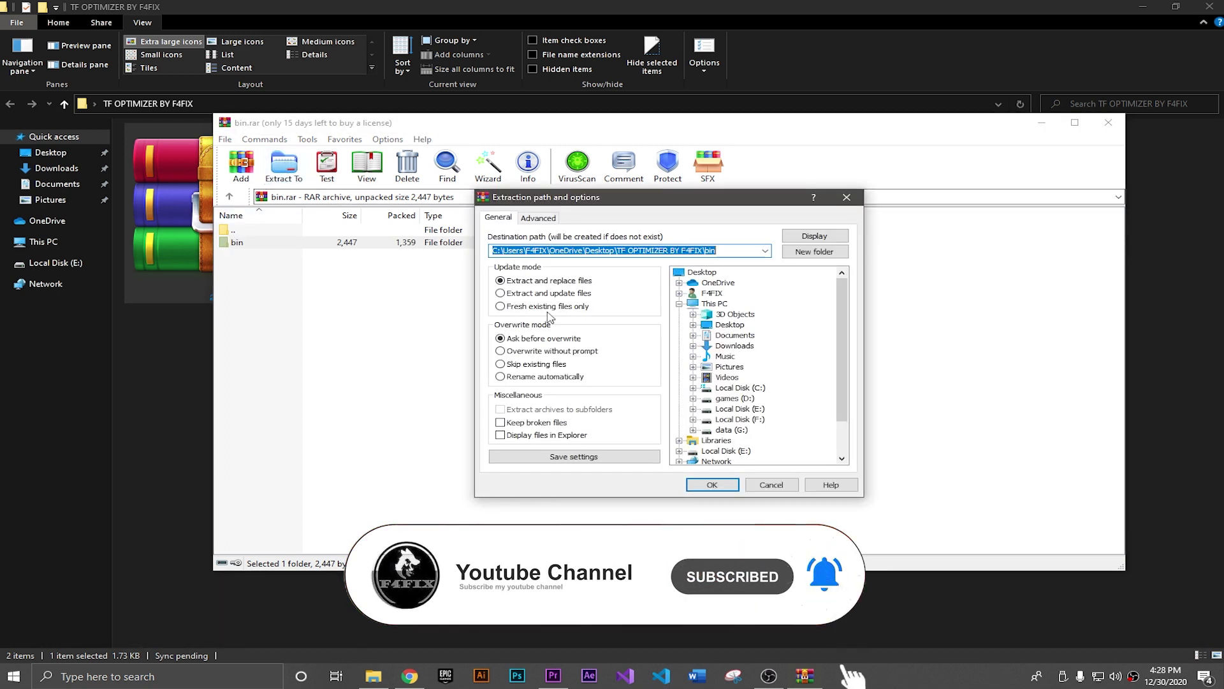
{"action": "left_click", "coordinate": [693, 387]}
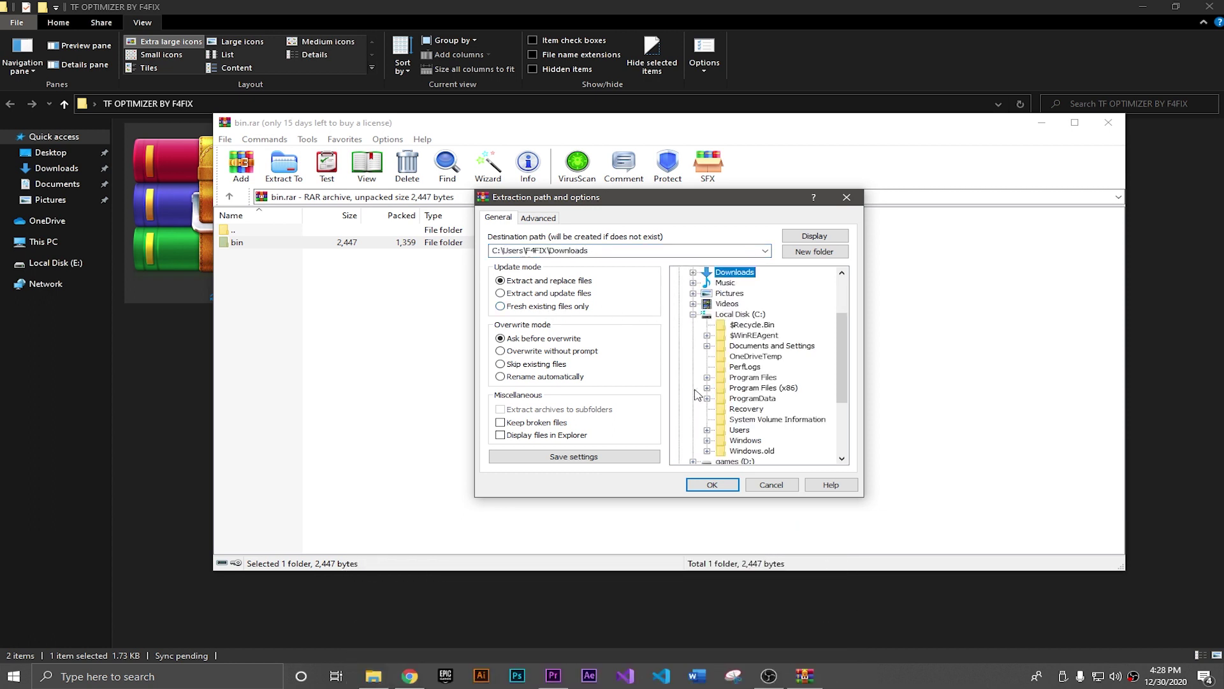
{"action": "scroll", "coordinate": [745, 361], "scroll_direction": "down", "scroll_amount": 1}
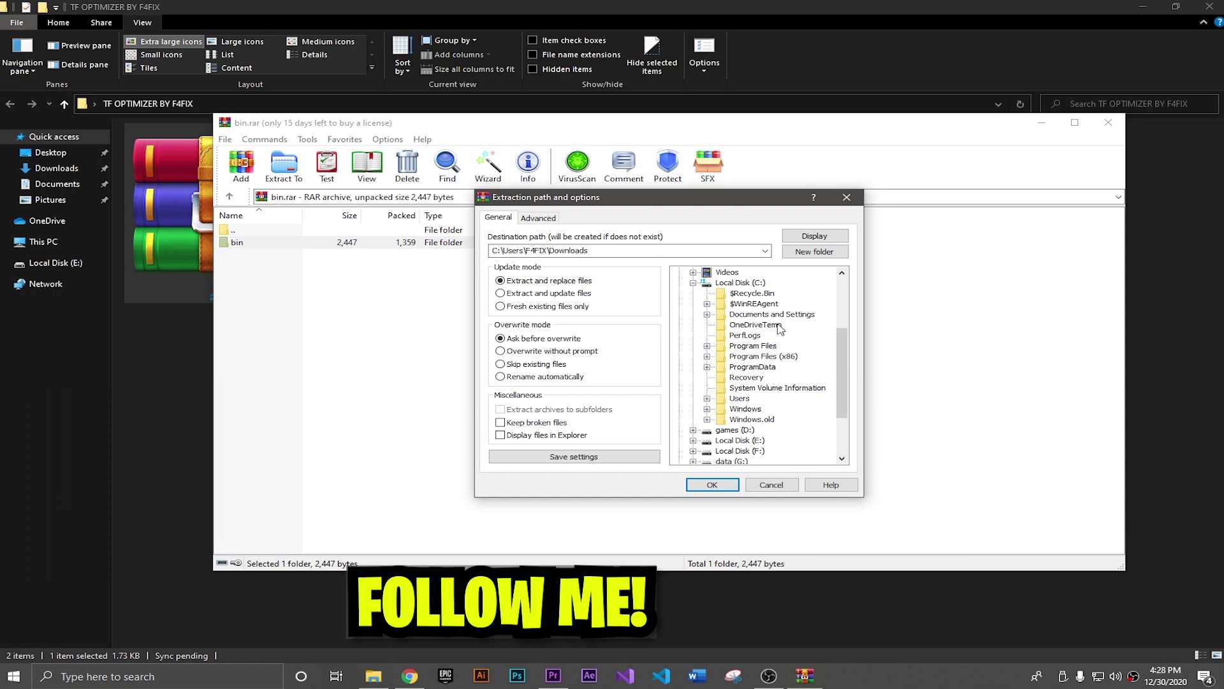
{"action": "left_click", "coordinate": [706, 345]}
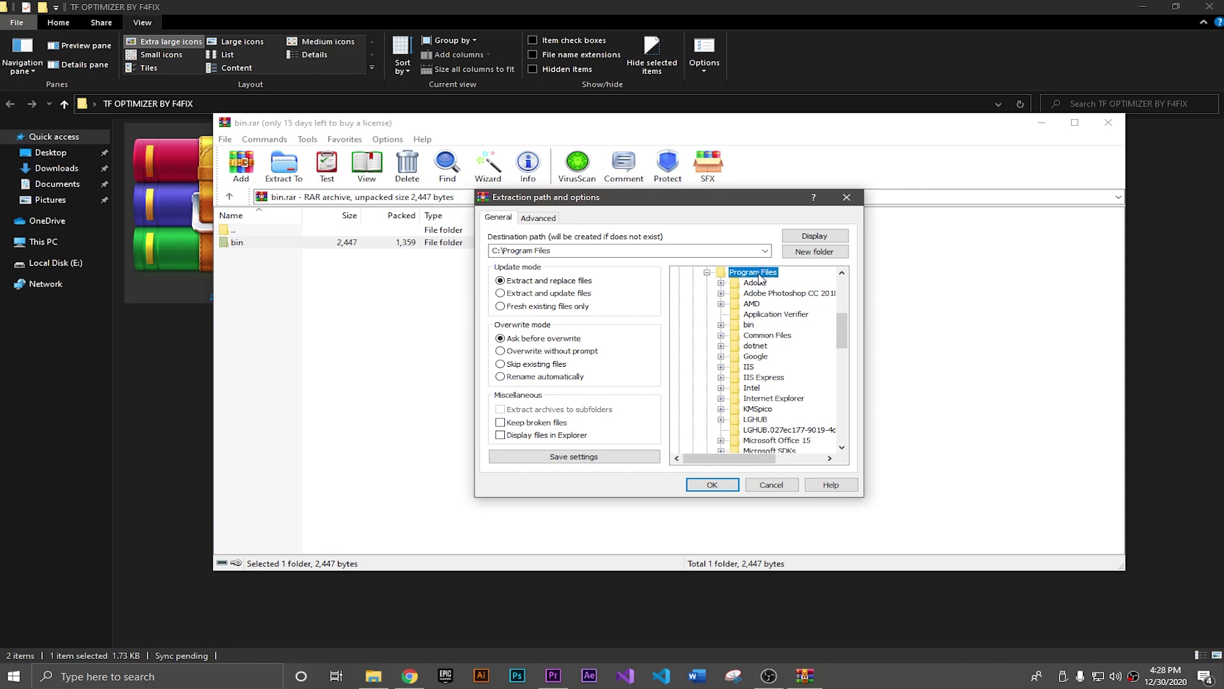
{"action": "left_click", "coordinate": [720, 486]}
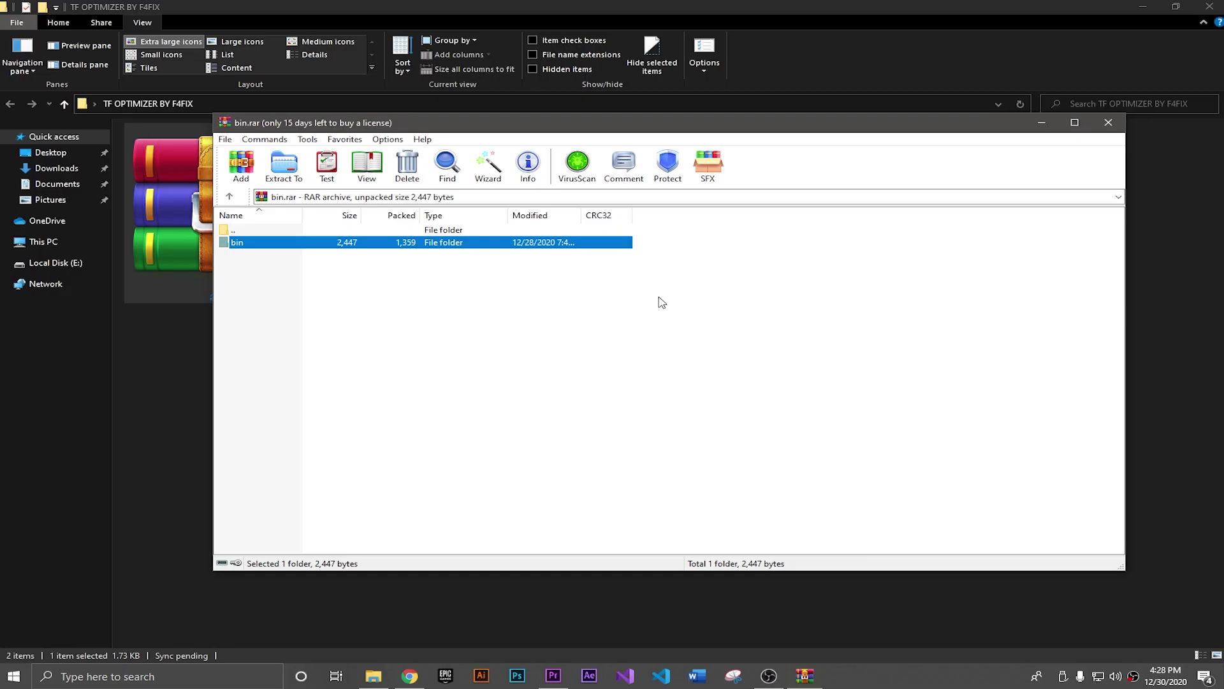
{"action": "left_click", "coordinate": [659, 298]}
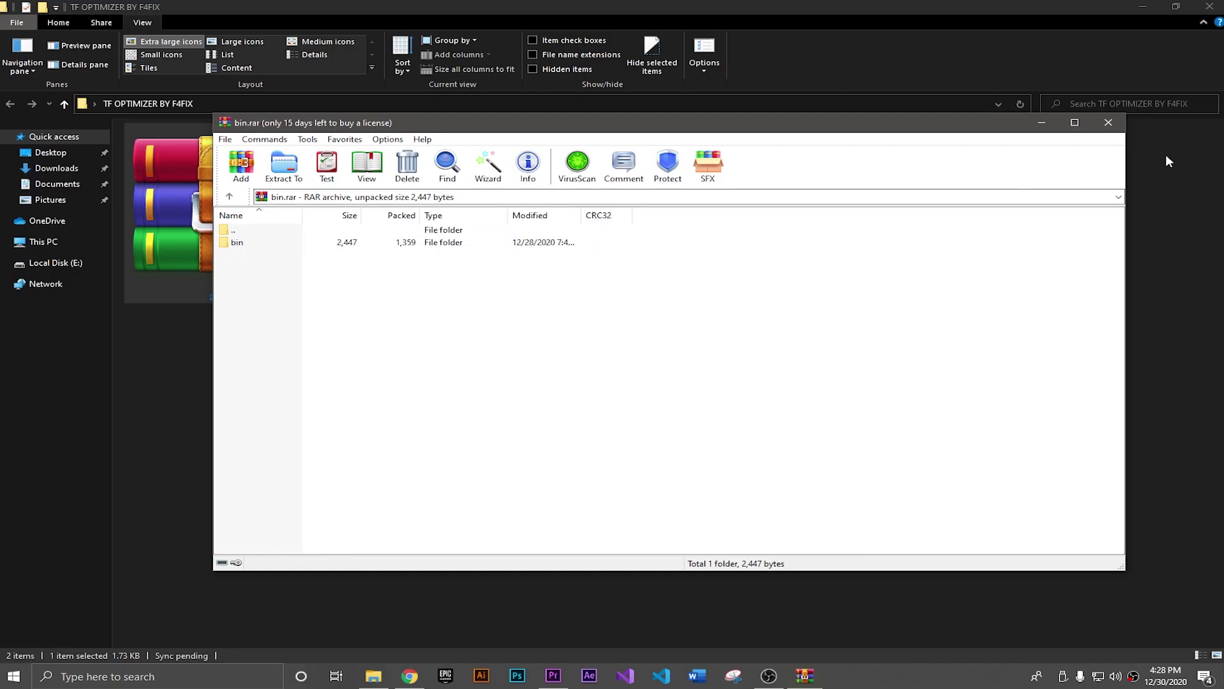
{"action": "left_click", "coordinate": [1119, 126]}
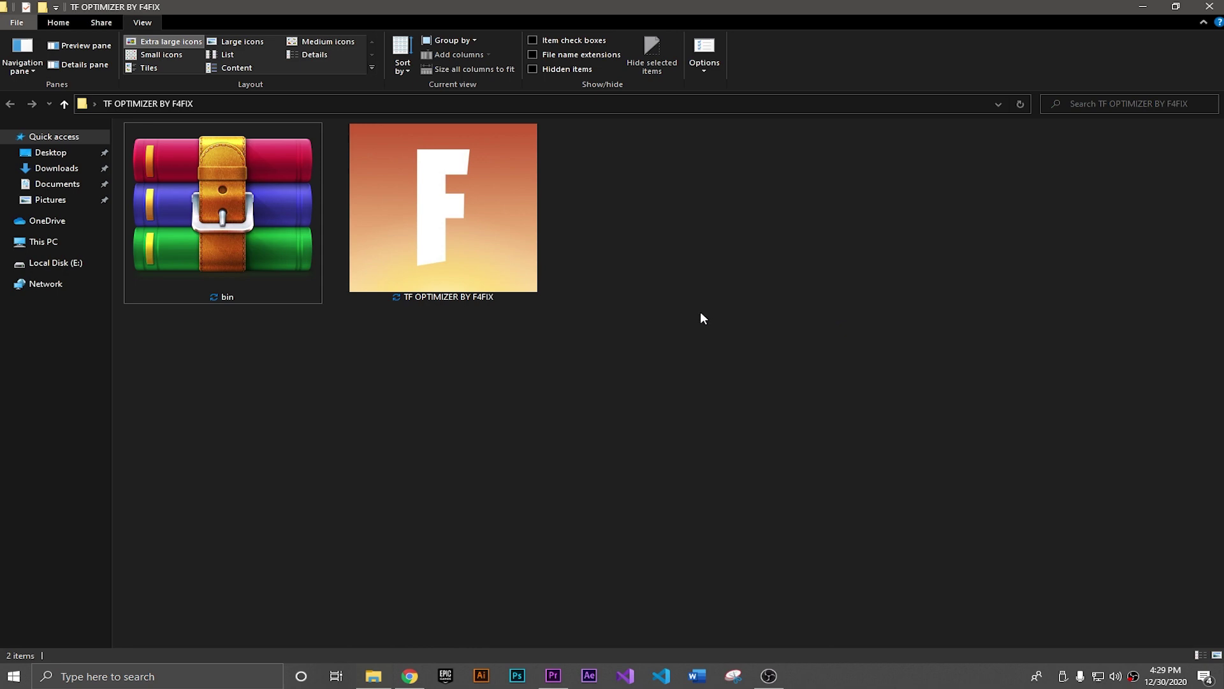
Launch TF OPTIMIZER BY F4FIX, run its FPS DROP and REDUCE LAG optimizations, and close the optimizer
{"action": "double_click", "coordinate": [451, 226]}
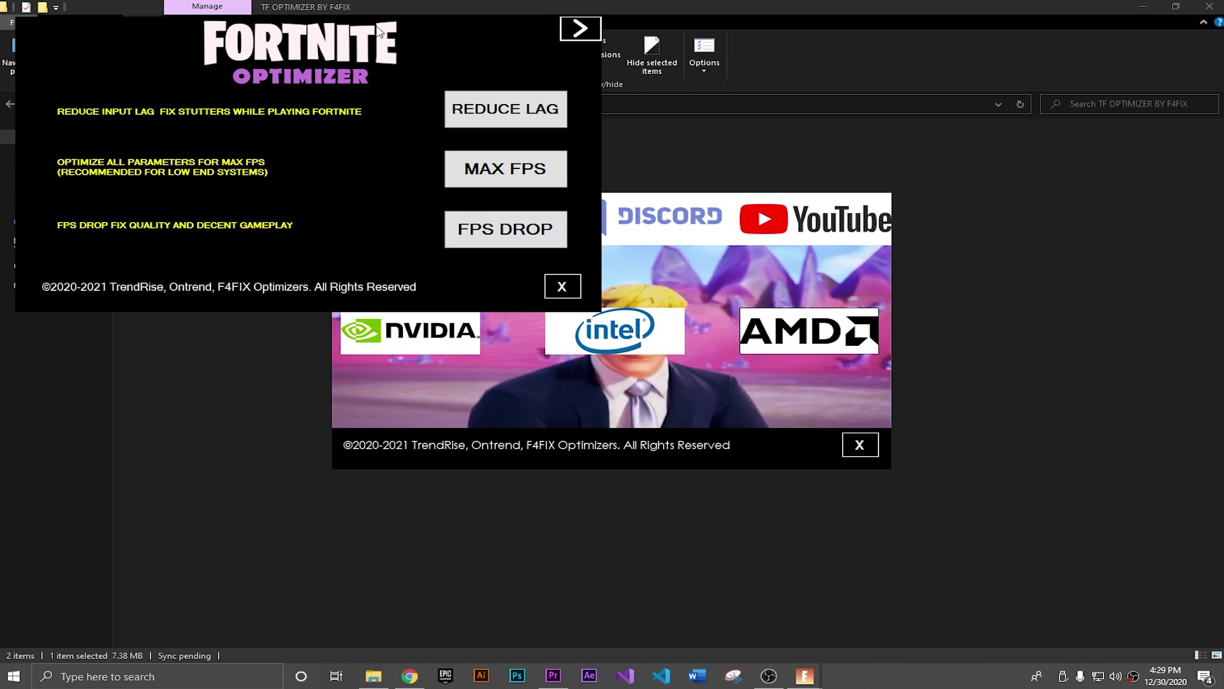
{"action": "left_click", "coordinate": [456, 231]}
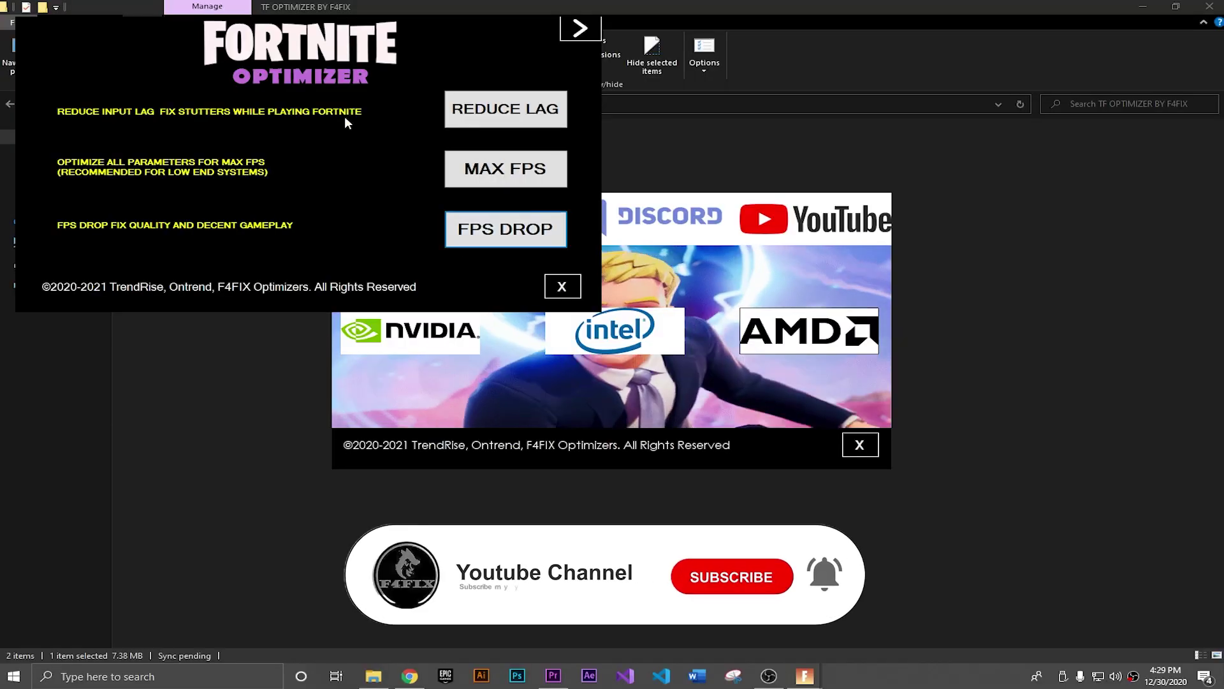
{"action": "left_click", "coordinate": [475, 118]}
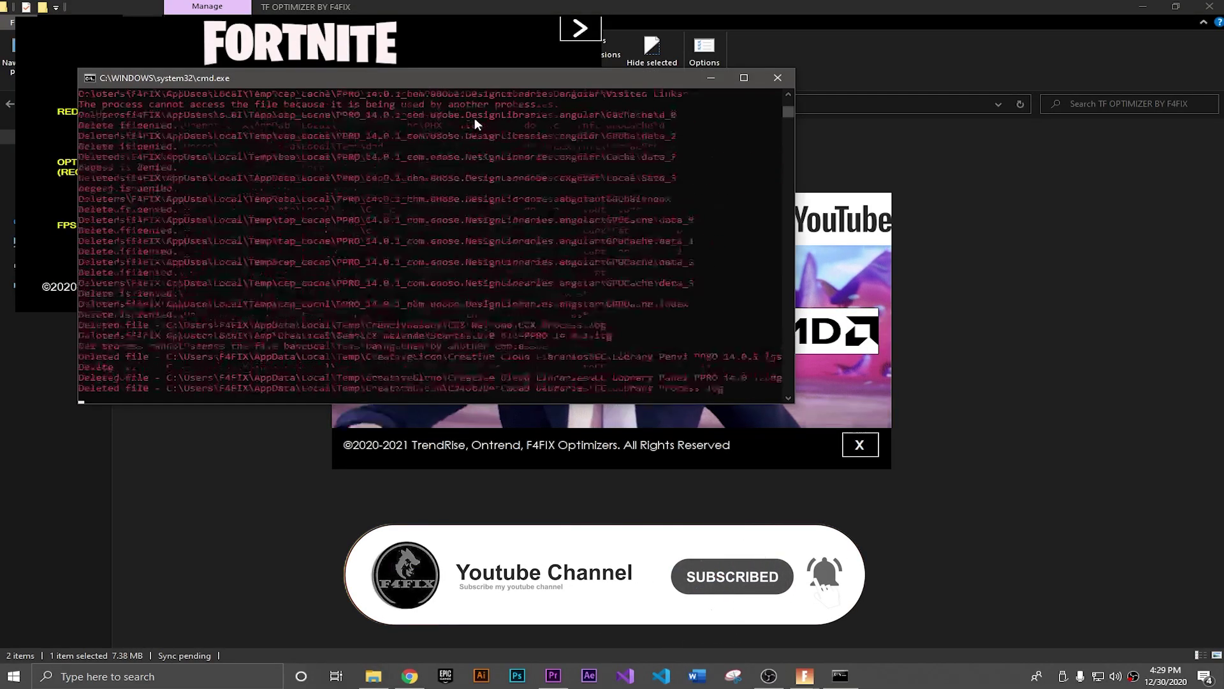
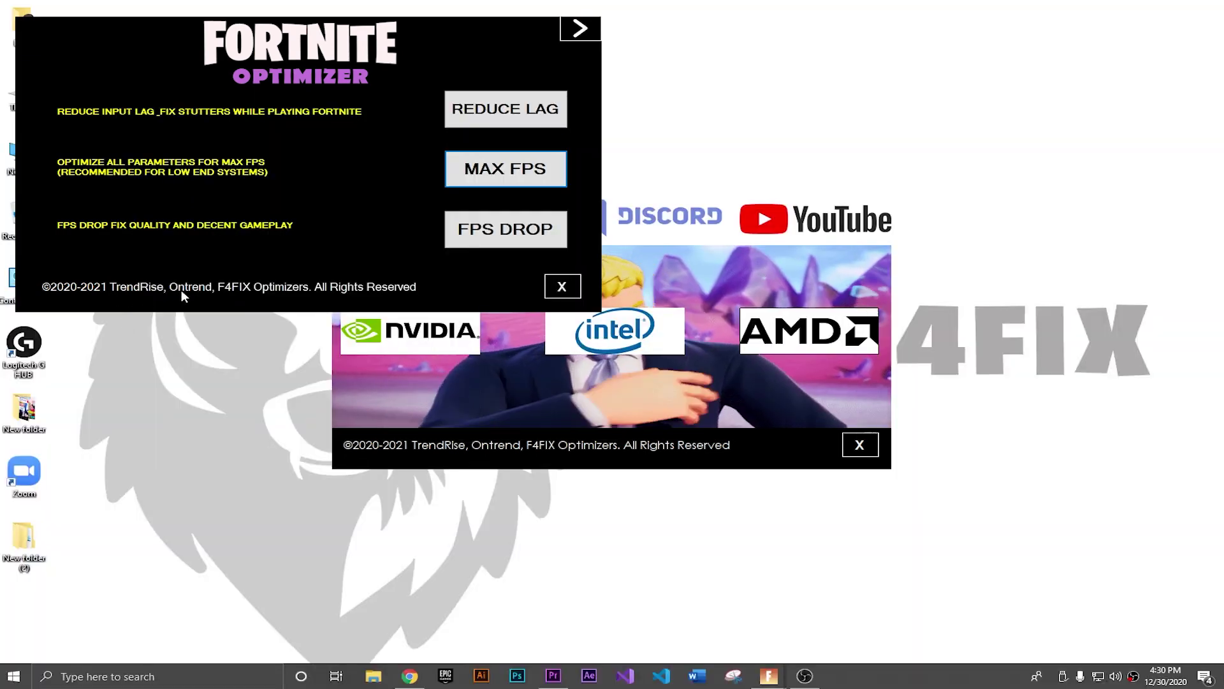
{"action": "left_click", "coordinate": [554, 292]}
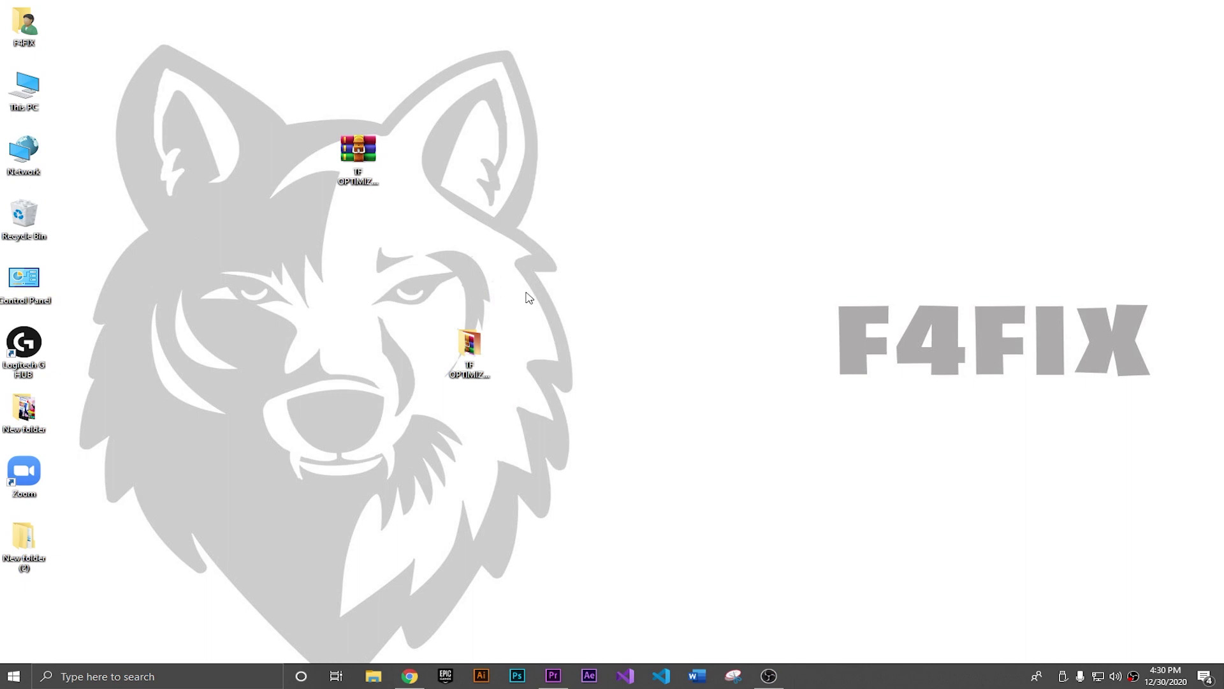
Refresh the desktop twice
{"action": "right_click", "coordinate": [556, 235]}
{"action": "left_click", "coordinate": [585, 295]}
{"action": "right_click", "coordinate": [554, 251]}
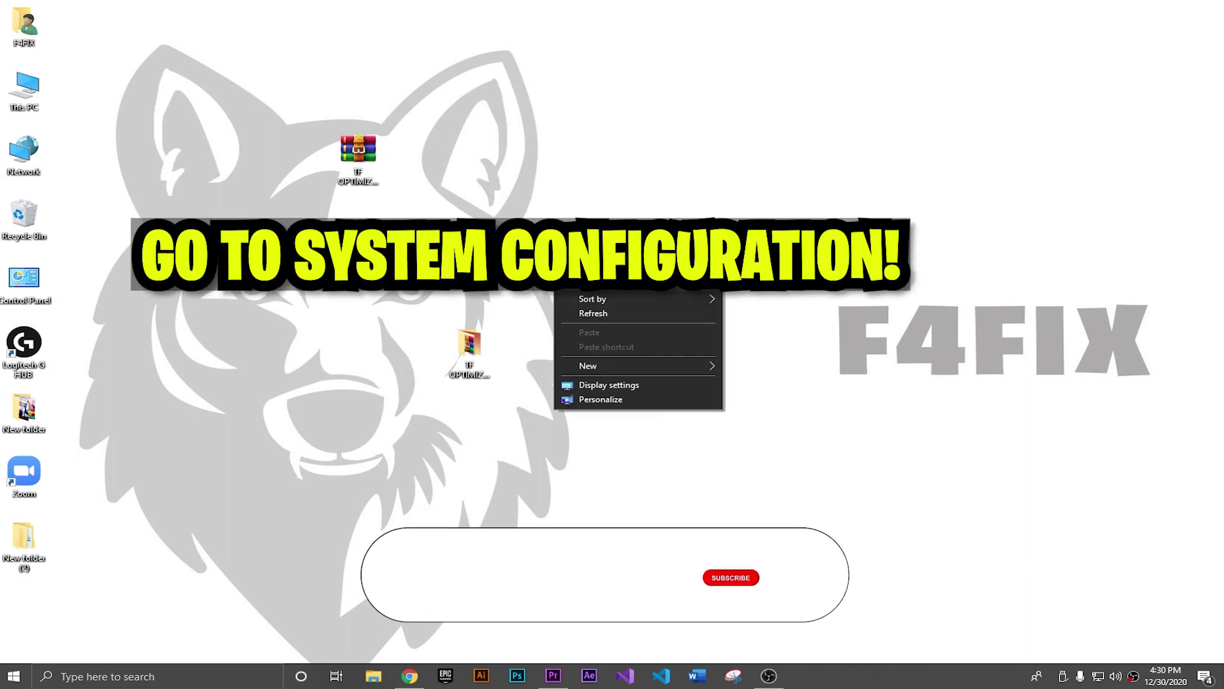
{"action": "left_click", "coordinate": [587, 310]}
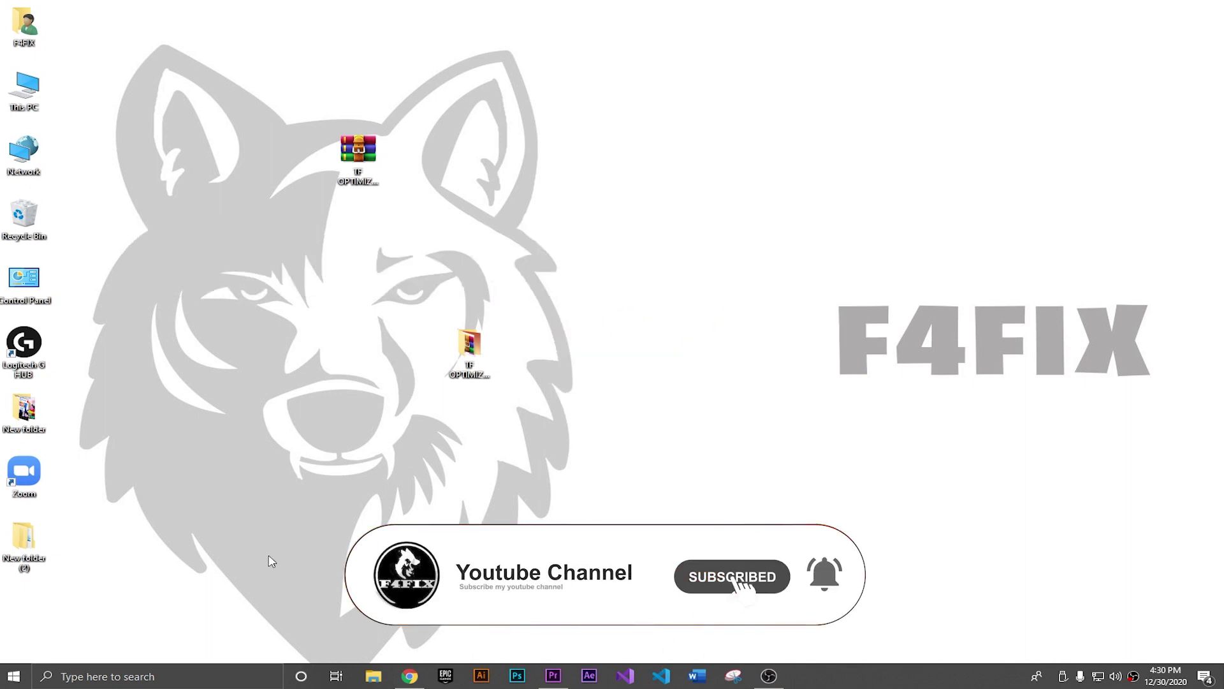
Search Windows for System Configuration and open it
{"action": "left_click", "coordinate": [227, 680]}
{"action": "type", "text": "s"}
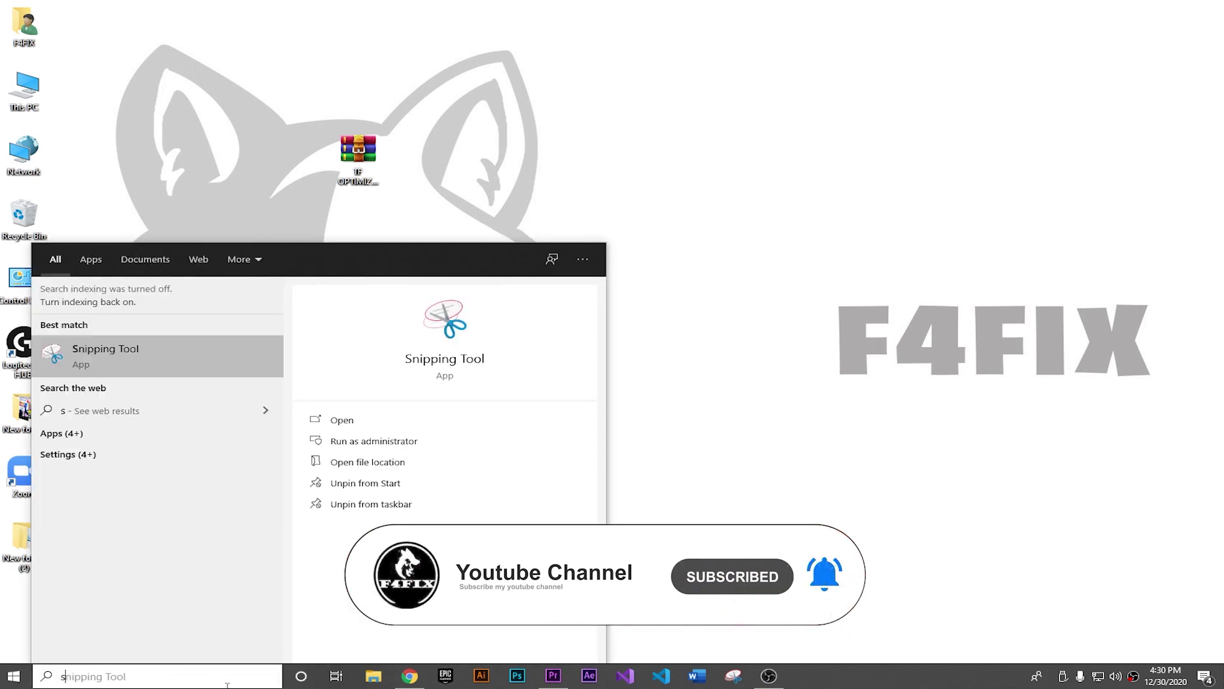
{"action": "type", "text": "ys"}
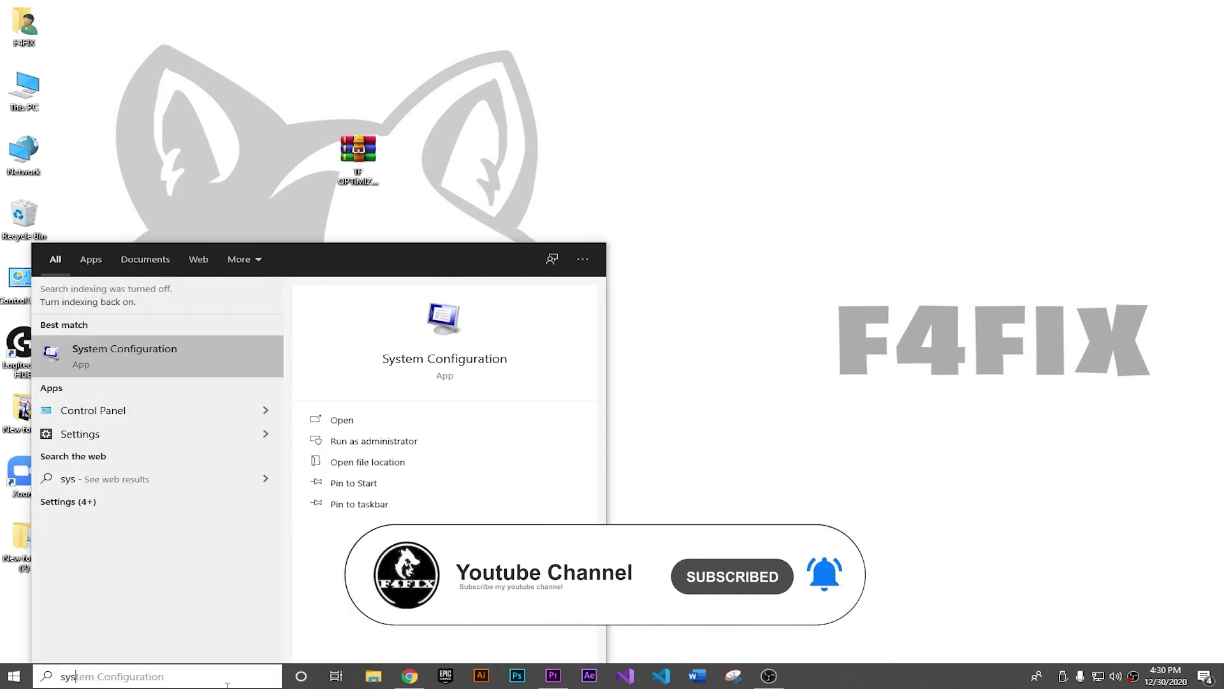
{"action": "type", "text": "te"}
{"action": "left_click", "coordinate": [171, 361]}
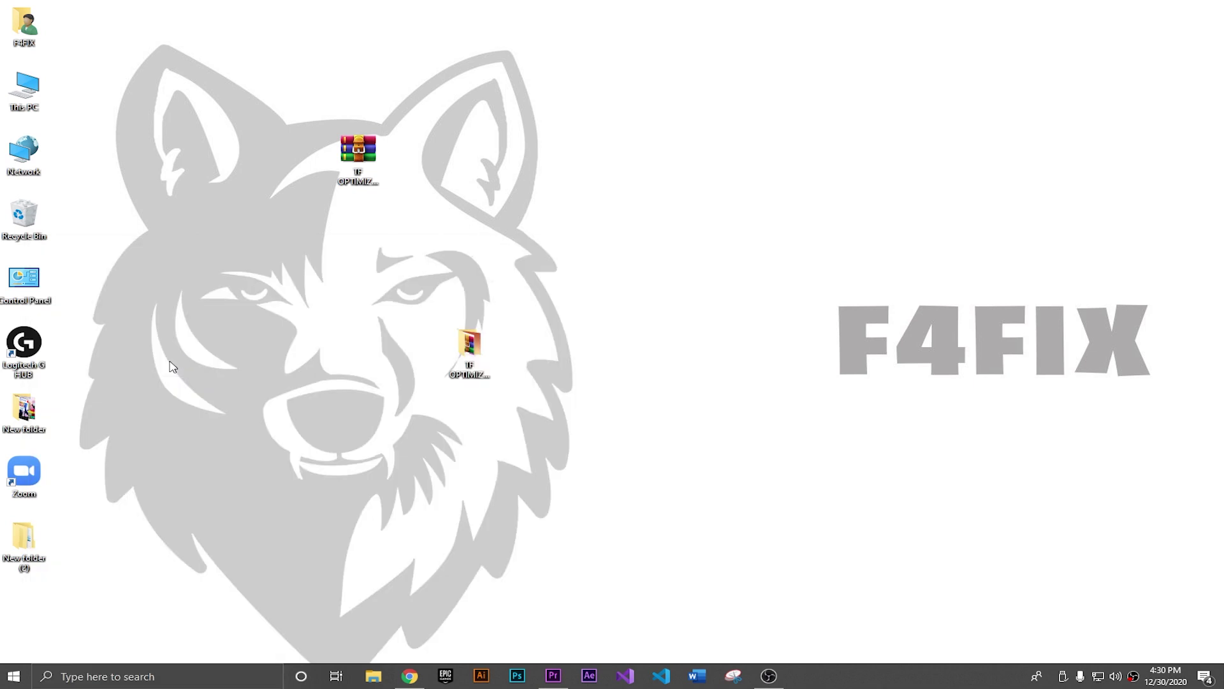
{"action": "left_click_drag", "start_coordinate": [515, 219], "coordinate": [480, 204]}
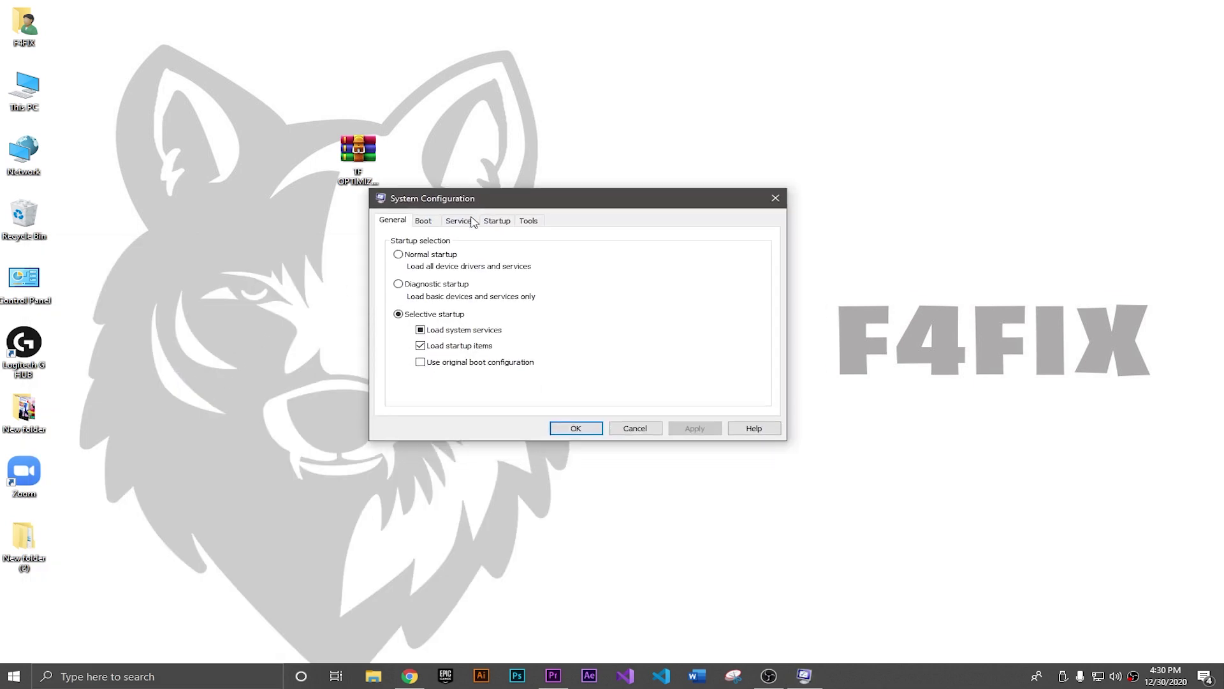
Choose the number of processors in the advanced boot options for Windows 10 and confirm them
{"action": "left_click", "coordinate": [424, 222]}
{"action": "left_click", "coordinate": [439, 319]}
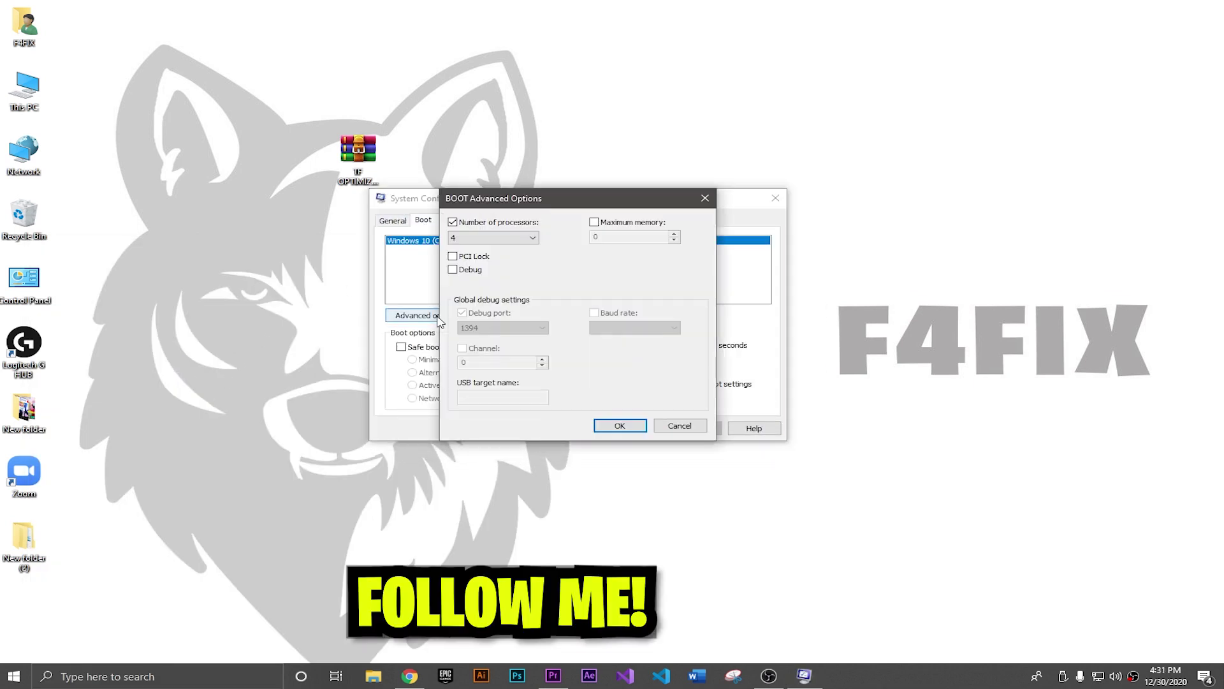
{"action": "left_click", "coordinate": [474, 241]}
{"action": "left_click", "coordinate": [474, 275]}
{"action": "left_click", "coordinate": [615, 425]}
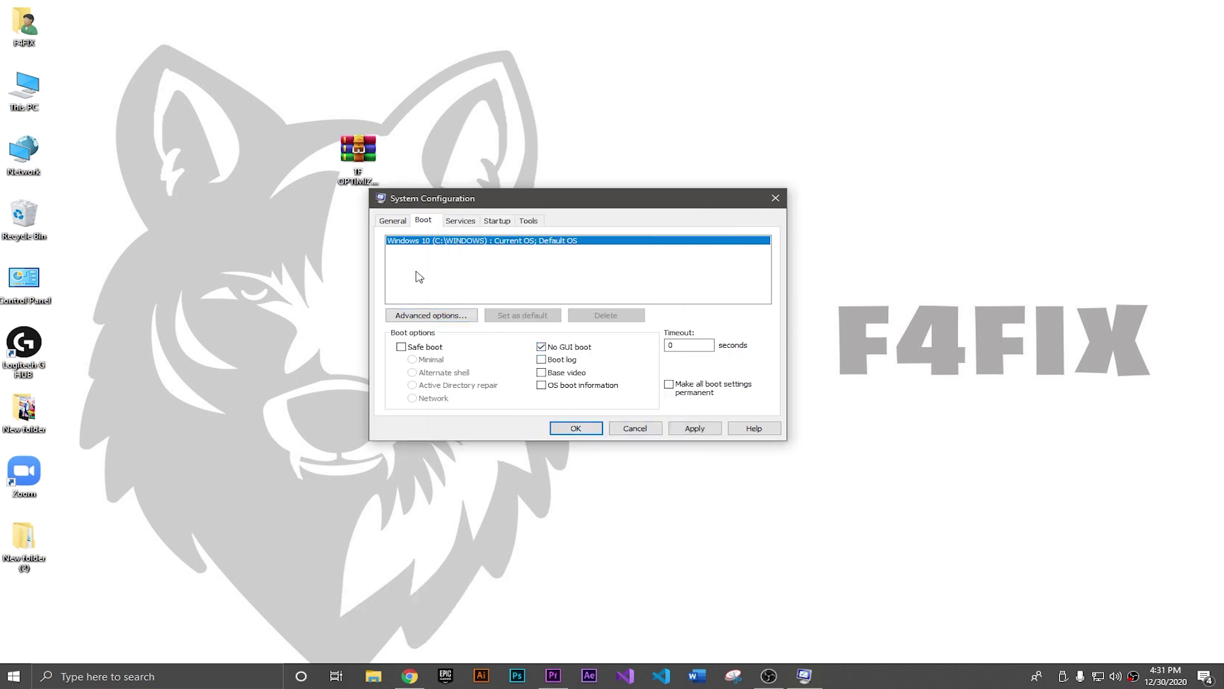
Hide all Microsoft services in the services list, select VirtualBox system service, and confirm the System Configuration changes
{"action": "left_click", "coordinate": [460, 220]}
{"action": "left_click", "coordinate": [402, 406]}
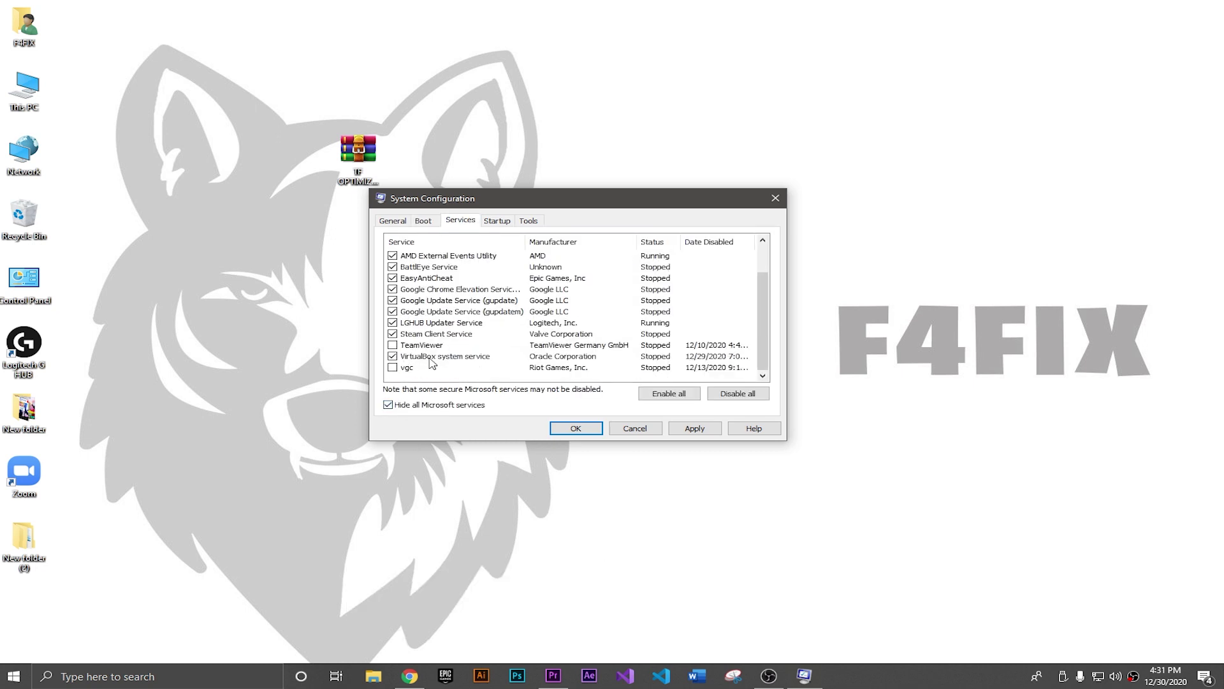
{"action": "left_click", "coordinate": [394, 361]}
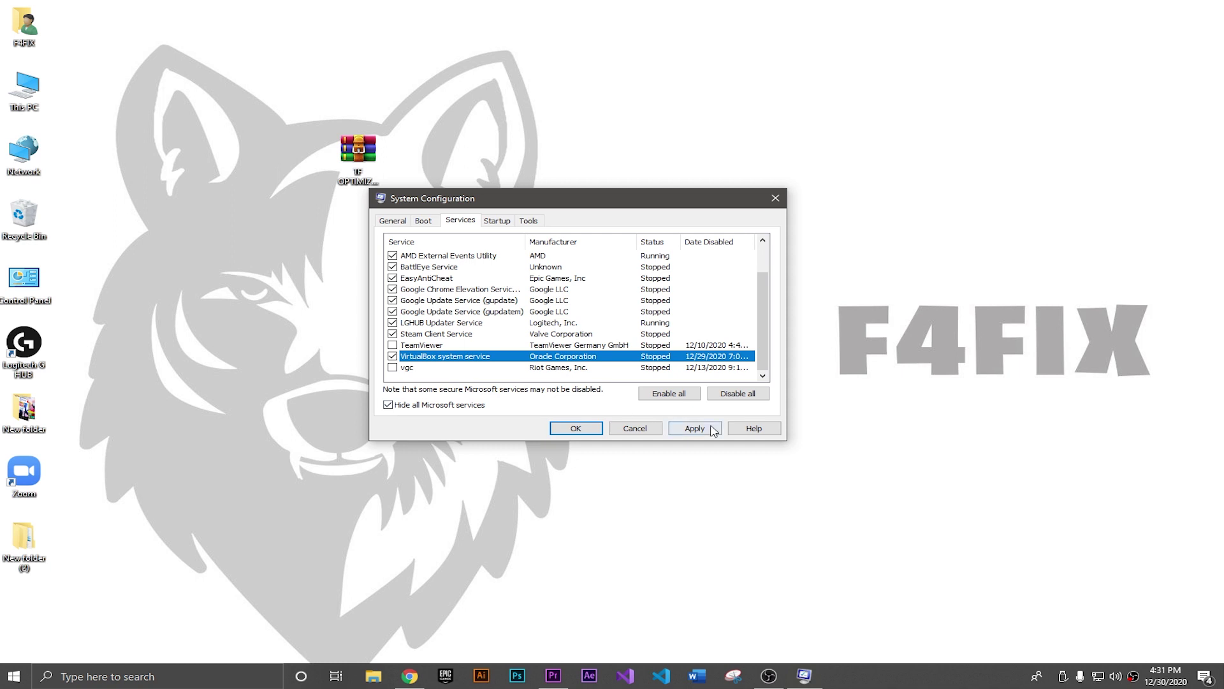
{"action": "left_click", "coordinate": [558, 433]}
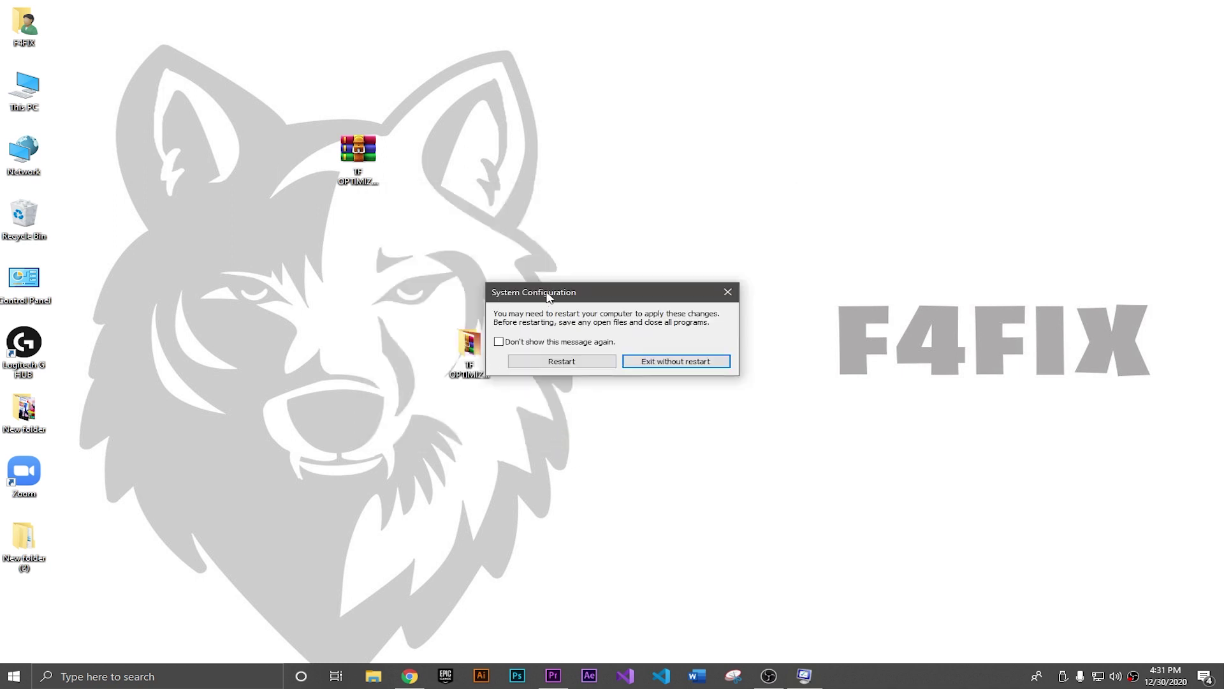
{"action": "left_click_drag", "start_coordinate": [548, 295], "coordinate": [527, 277]}
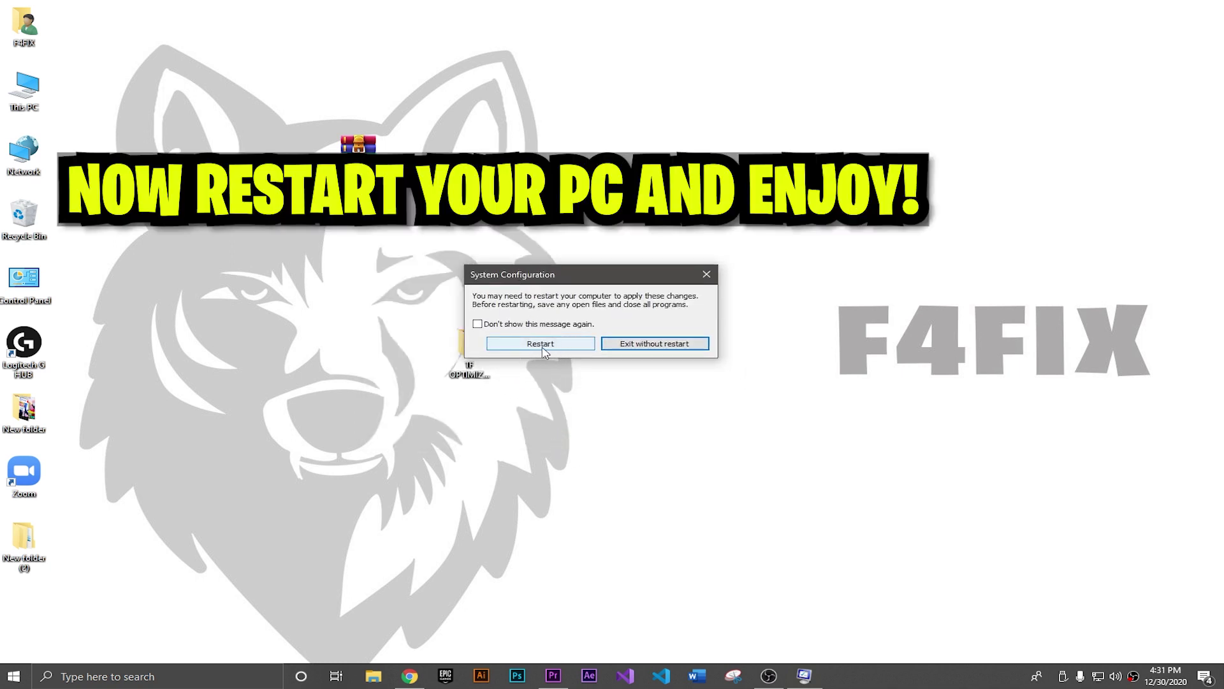